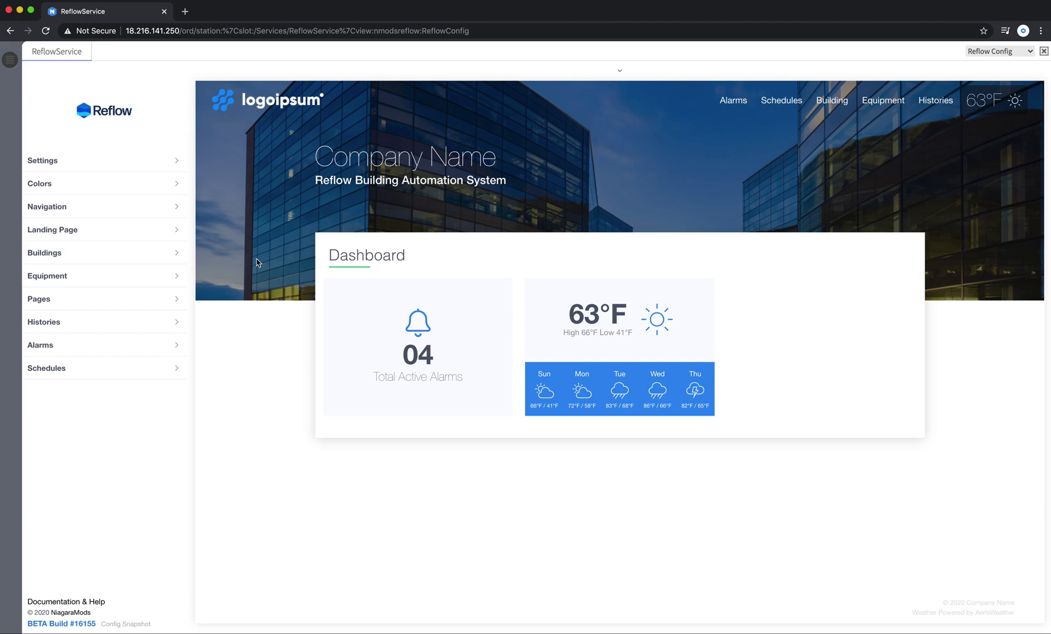
Step: Try the Earthy, Cool, Fresh and Flower colour presets on the dashboard preview
click(73, 187)
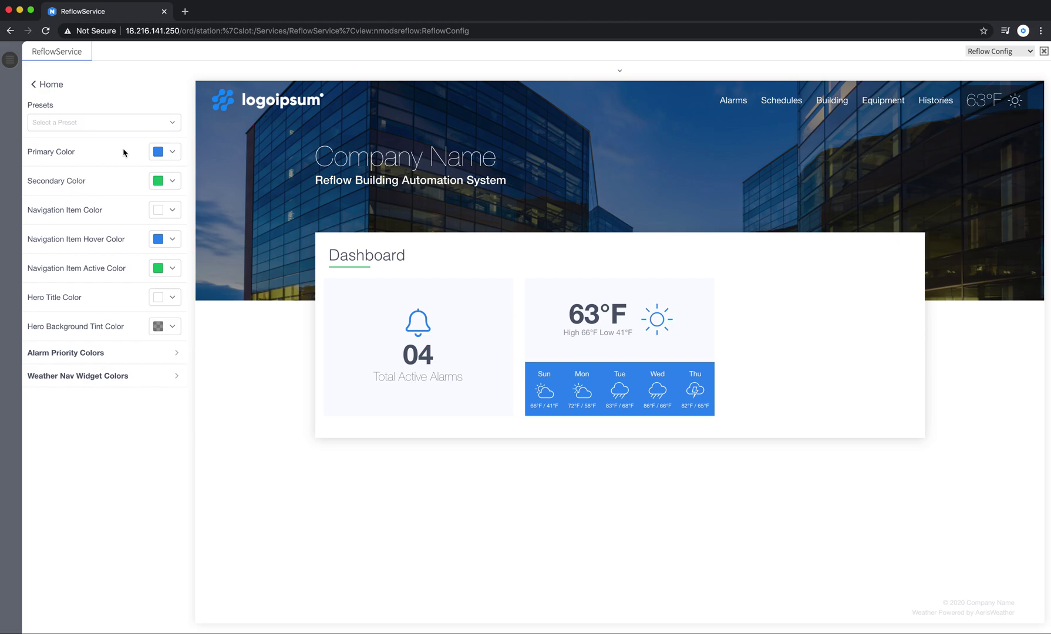
click(174, 125)
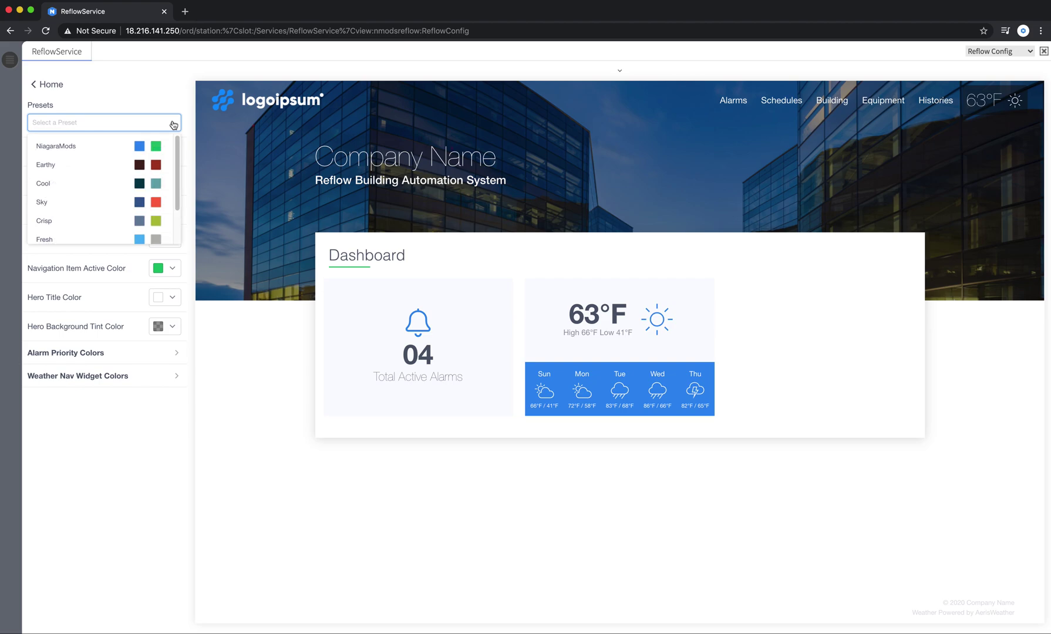
click(109, 167)
click(129, 122)
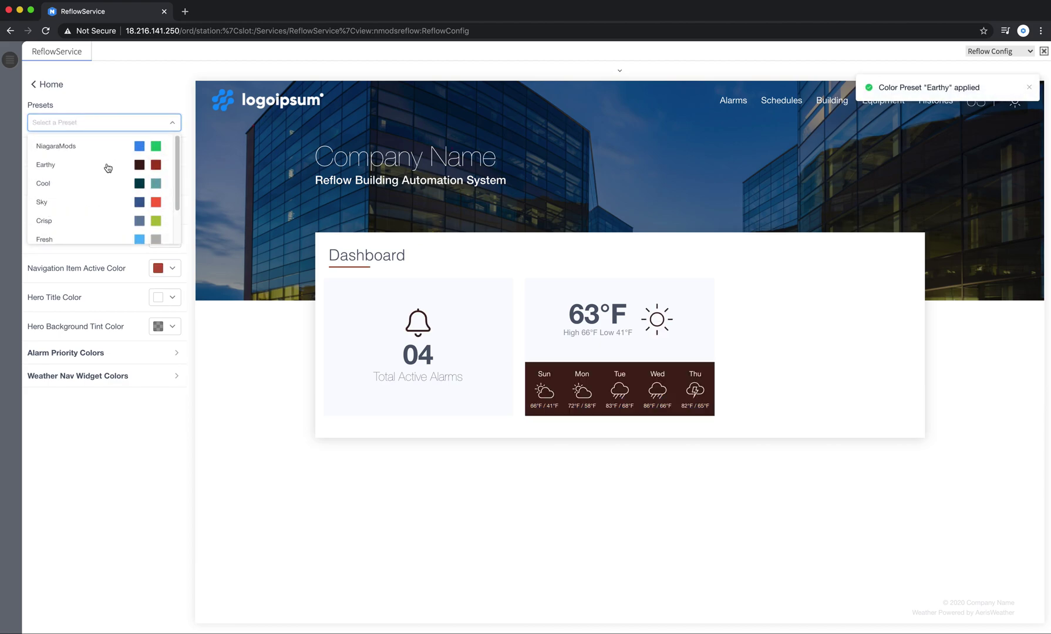
click(87, 185)
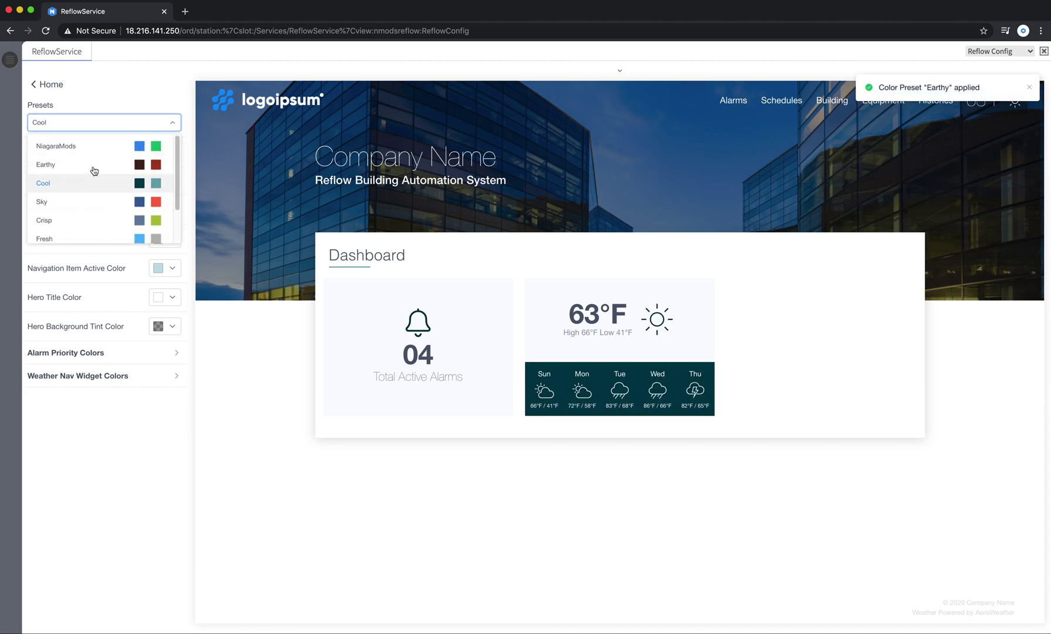
click(118, 124)
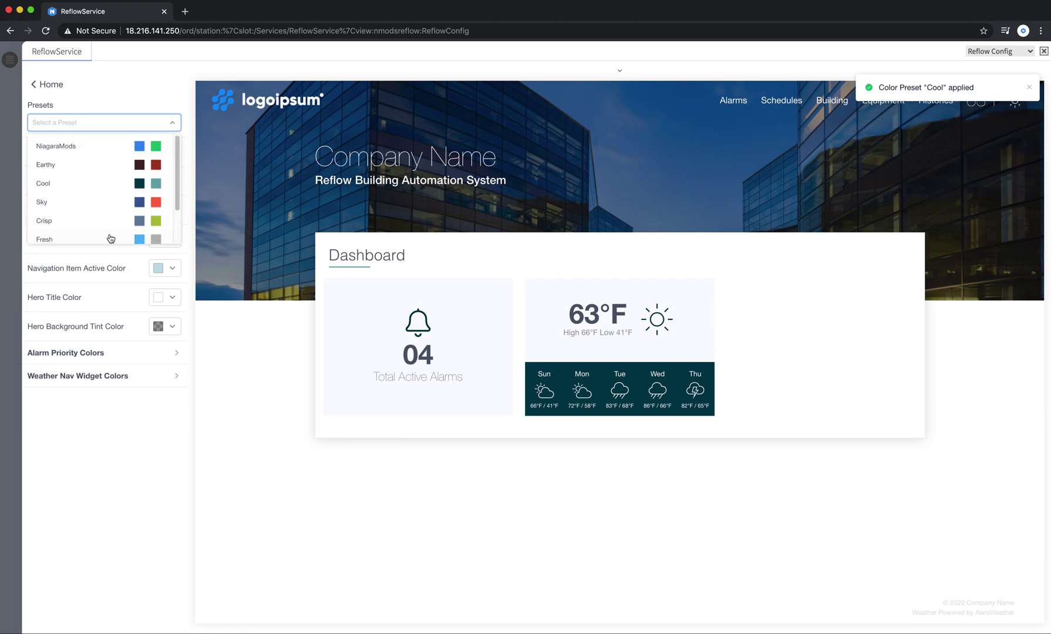
click(110, 239)
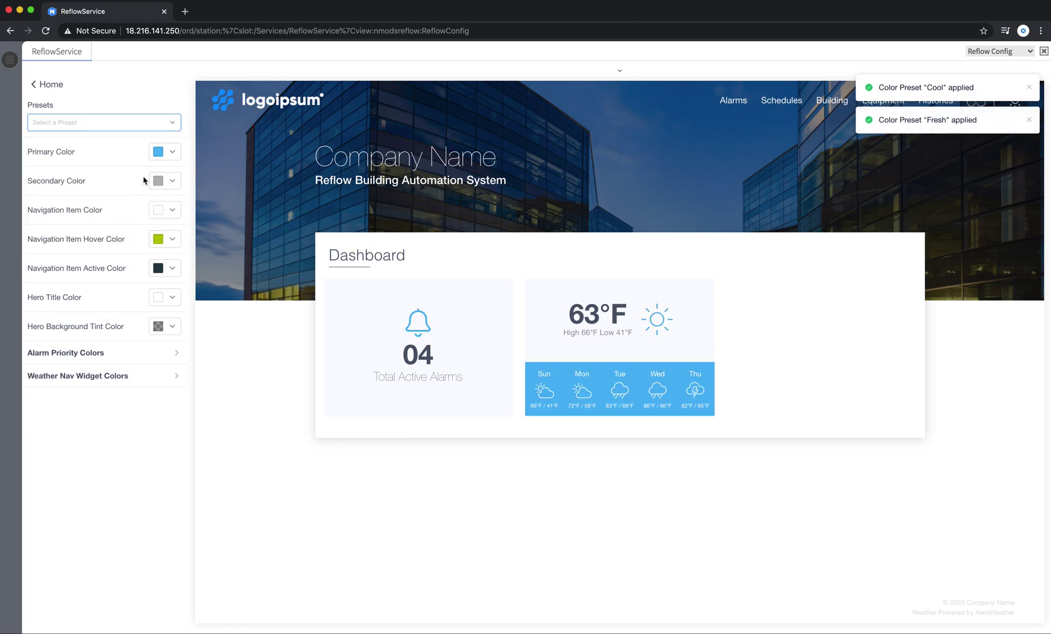
click(172, 124)
scroll(129, 172, down, 2)
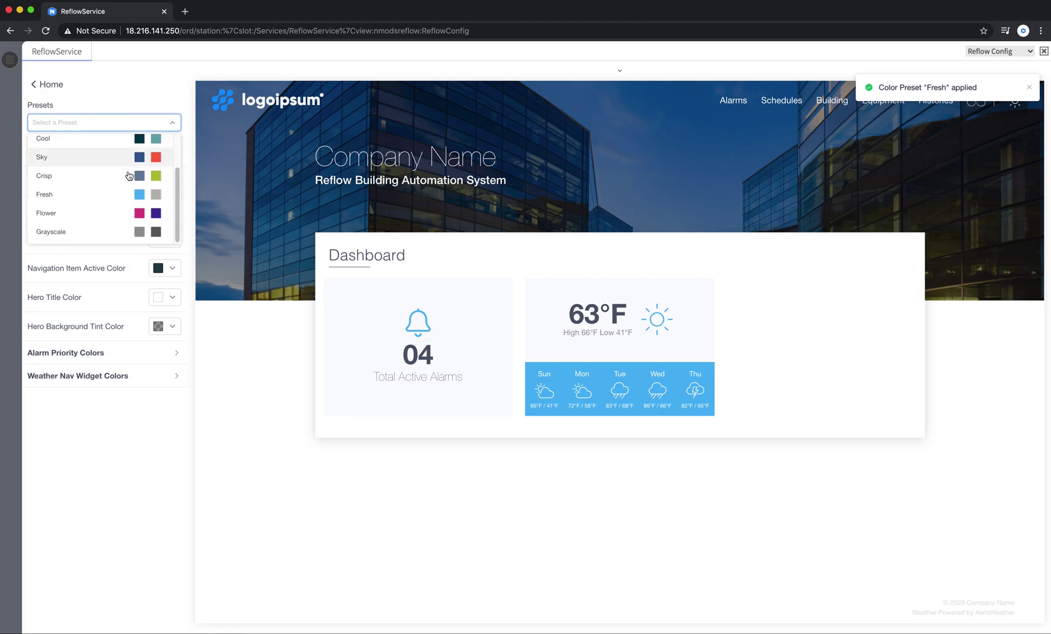
click(121, 218)
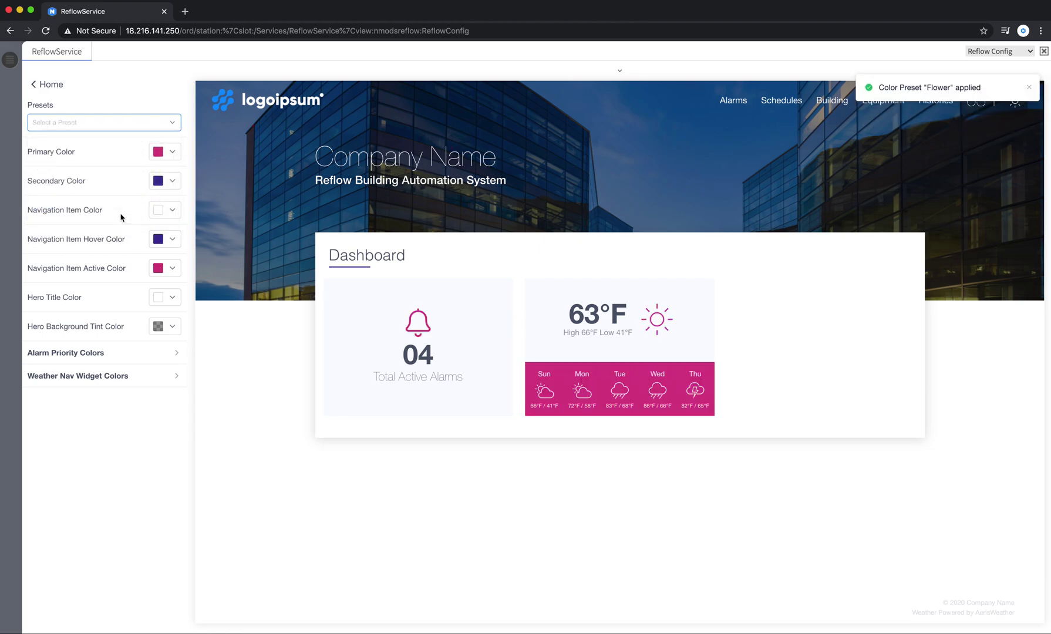
Step: Apply the NiagaraMods preset for a blue primary and green secondary scheme
click(172, 123)
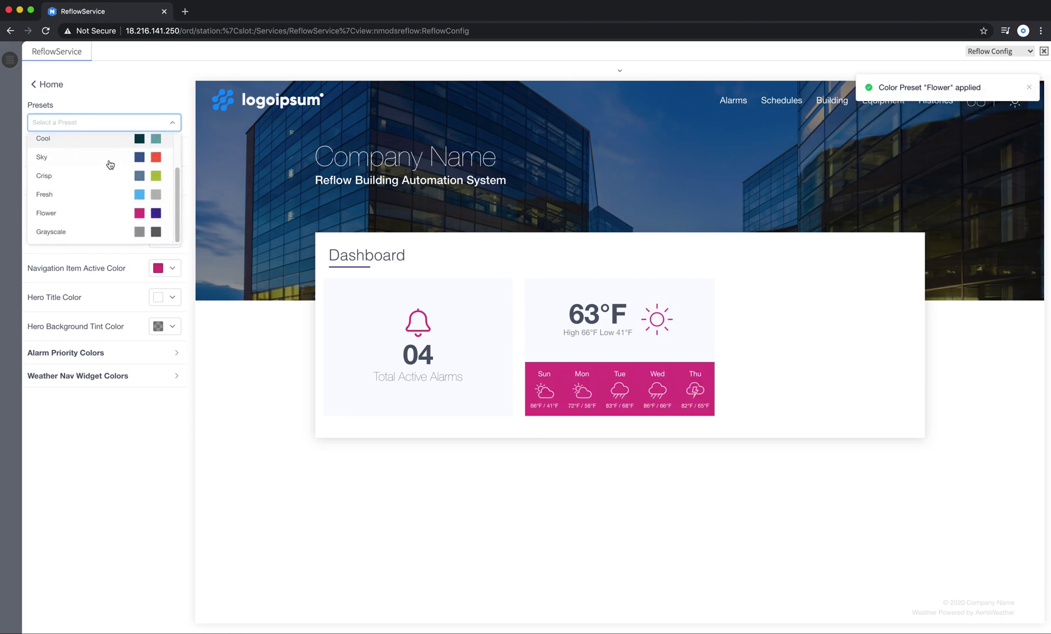
scroll(105, 177, up, 2)
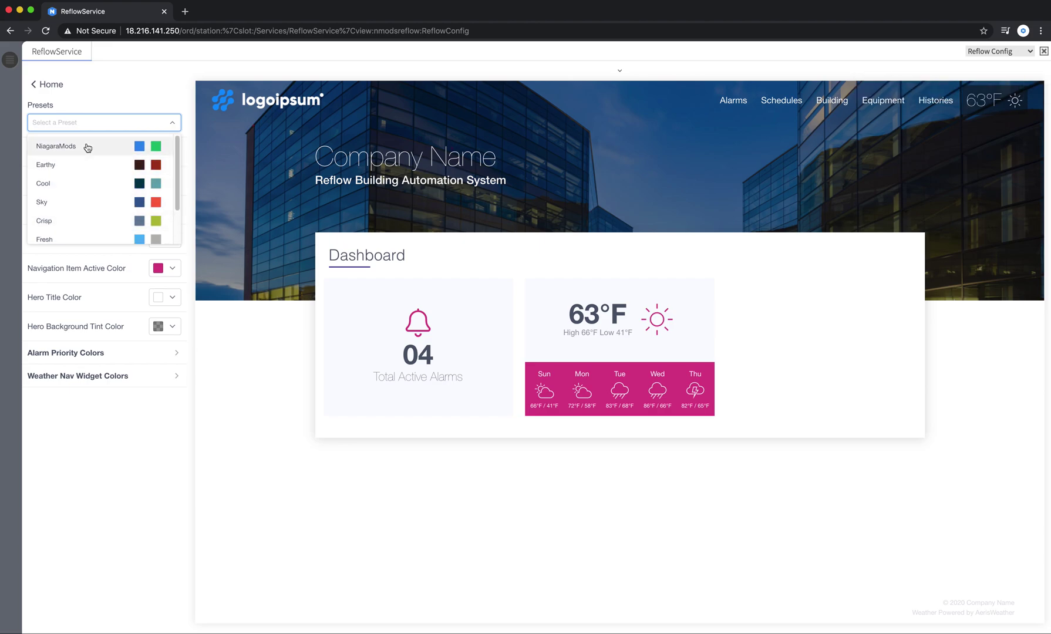
click(87, 148)
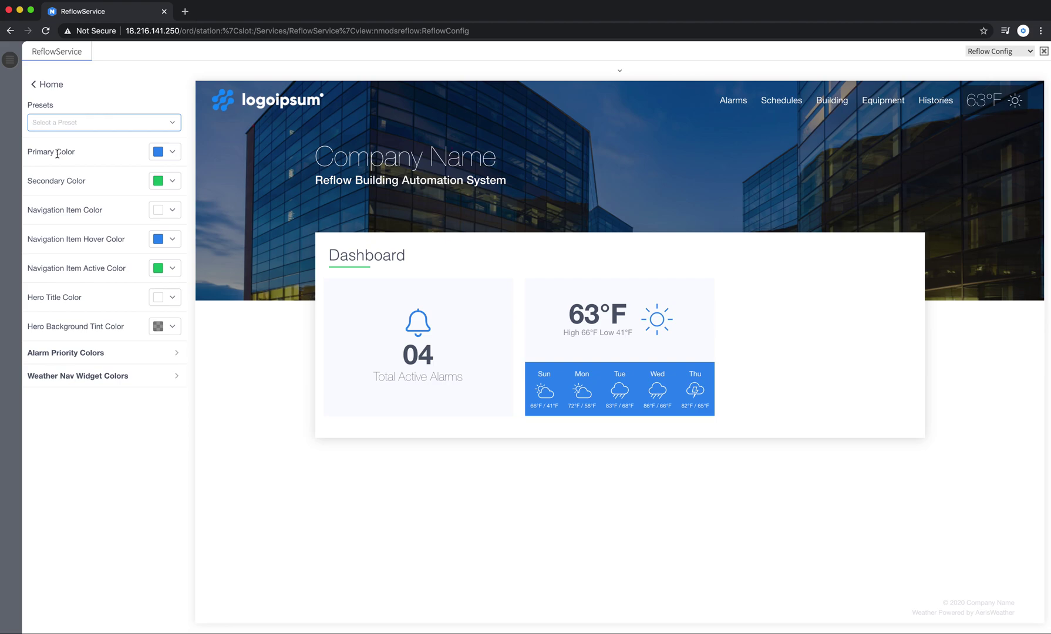
Step: Set the Primary Color to purple #8C3AB3, tinting the alarm bell and weather strip
click(158, 150)
click(158, 152)
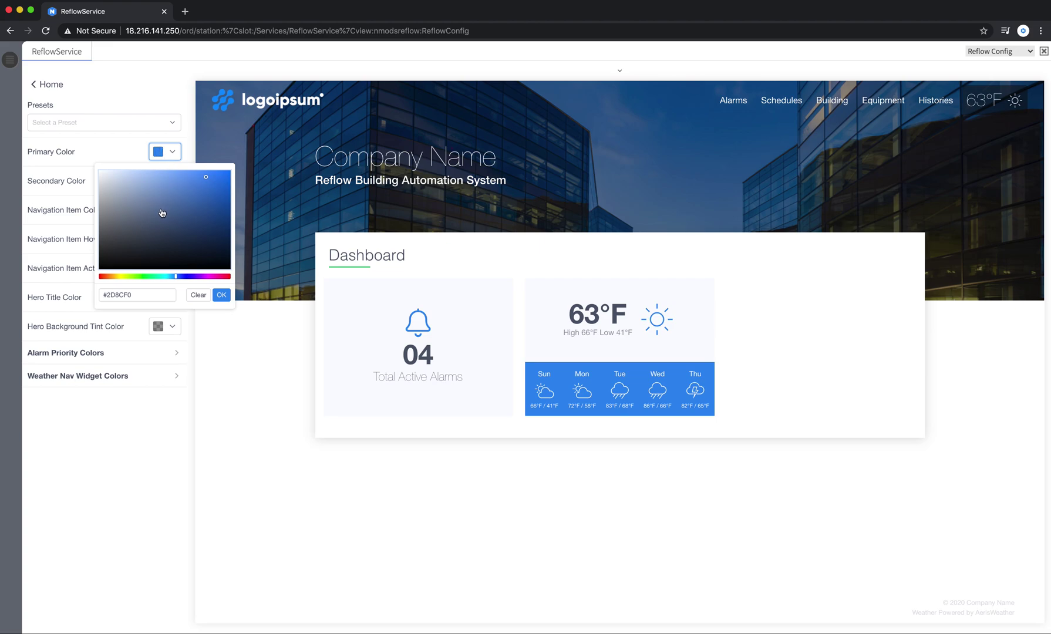
mouse_move(162, 212)
mouse_down()
mouse_move(203, 205)
mouse_move(217, 179)
mouse_move(214, 206)
mouse_move(190, 232)
mouse_move(134, 234)
mouse_move(169, 248)
mouse_move(207, 189)
mouse_move(177, 200)
mouse_move(164, 219)
mouse_move(183, 188)
mouse_move(187, 200)
mouse_up()
click(200, 275)
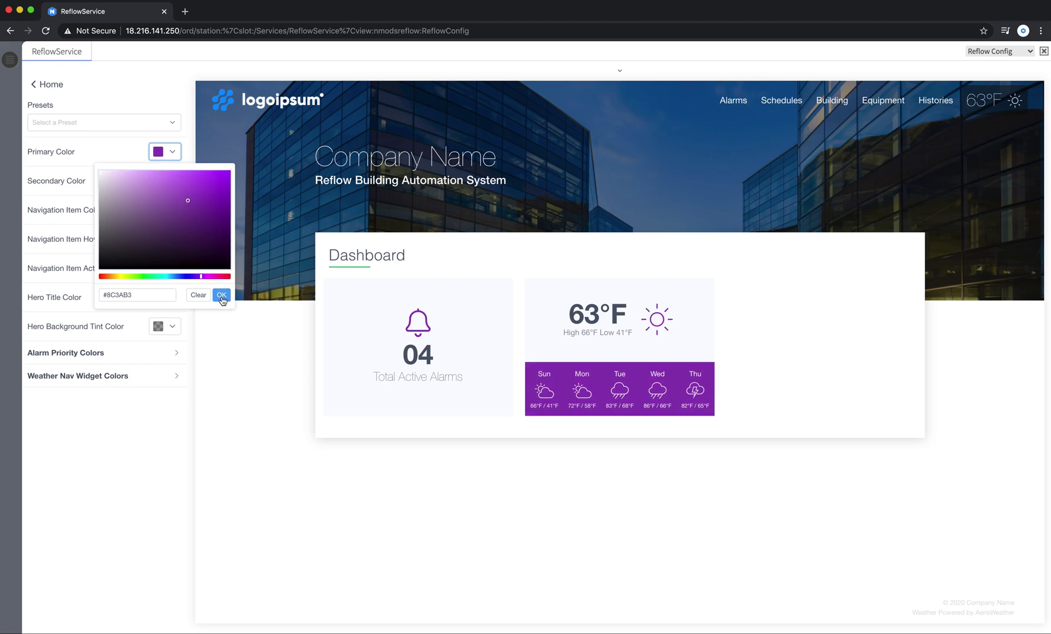
click(221, 294)
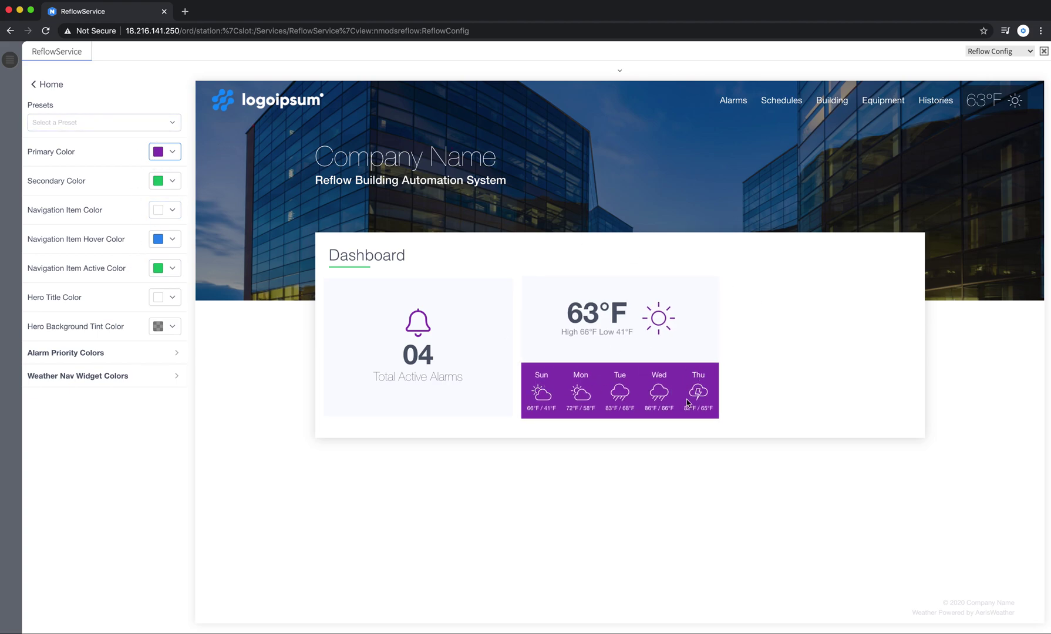
Step: Show the Alarm Console for the Last 12 Hours, listing 04 total alarms
click(735, 103)
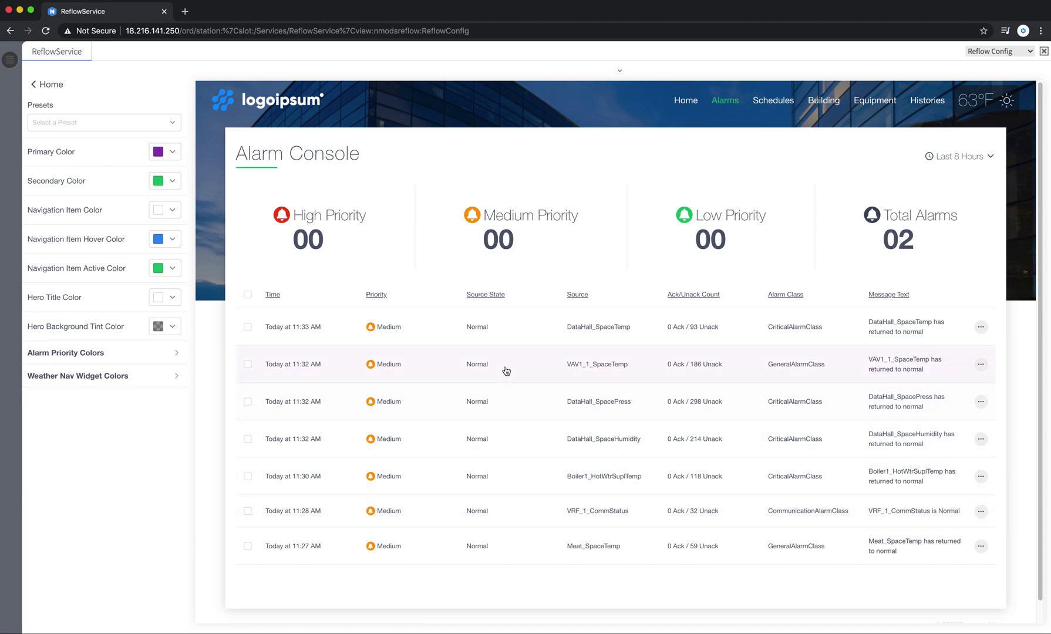
click(989, 159)
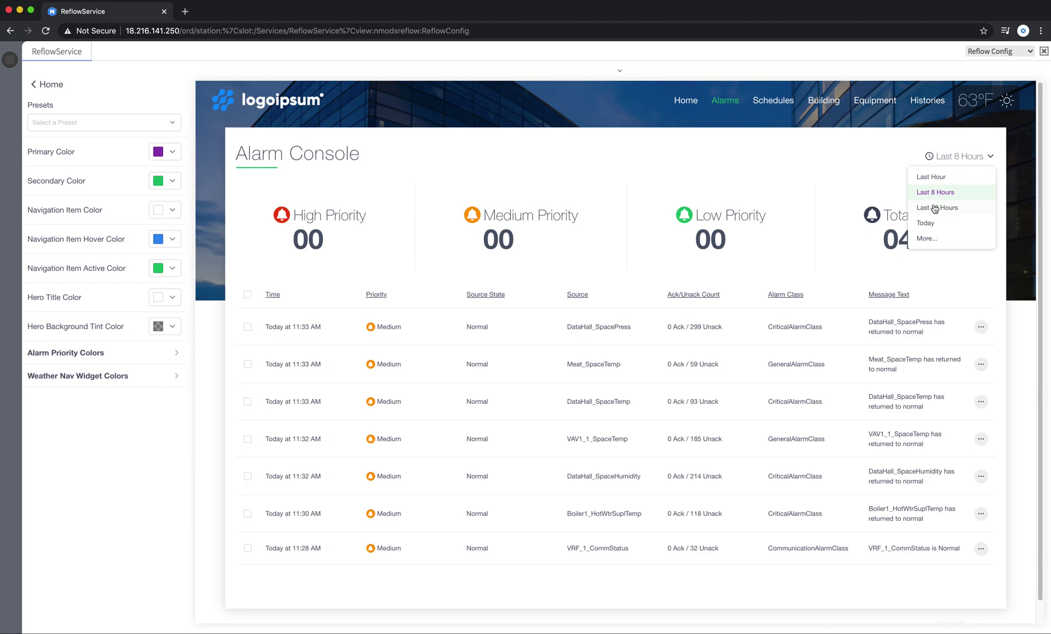
click(935, 208)
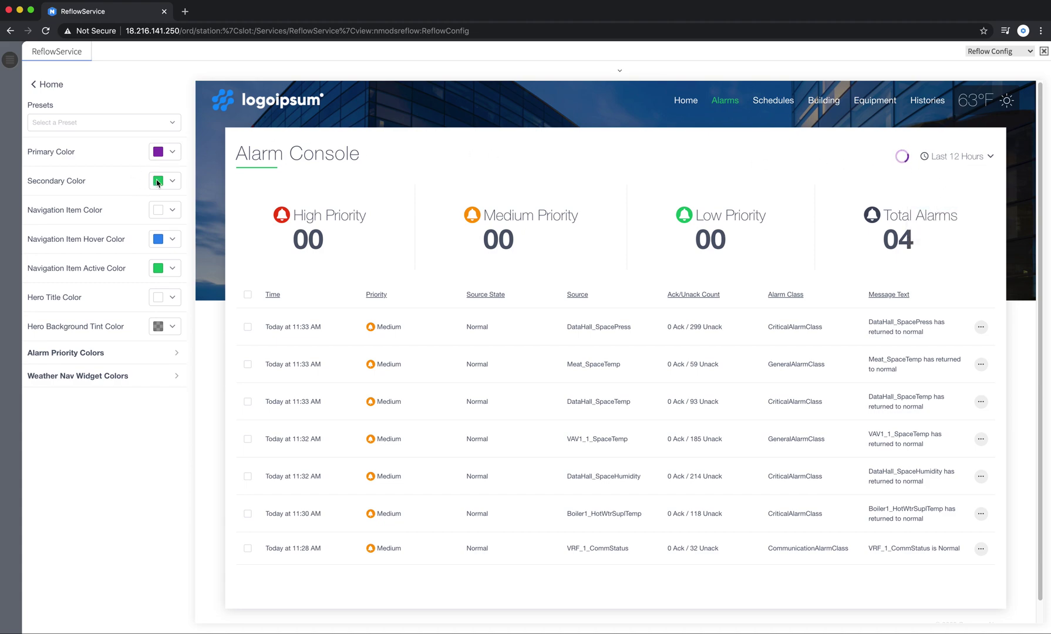
Step: Set the Secondary Color to a bright blue, then return the preview to the home Dashboard
click(159, 183)
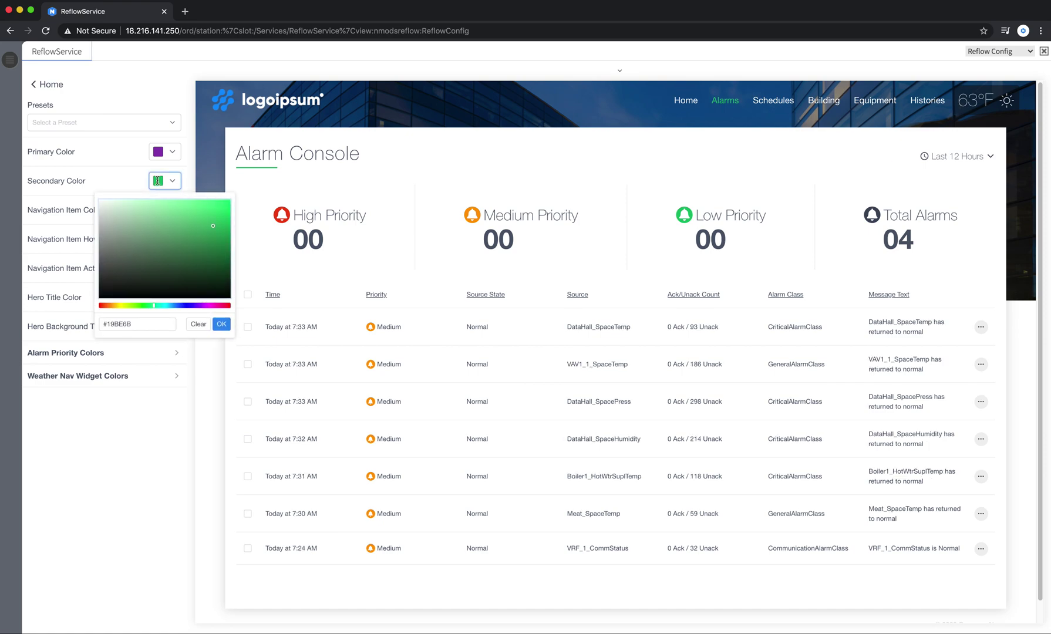
click(183, 305)
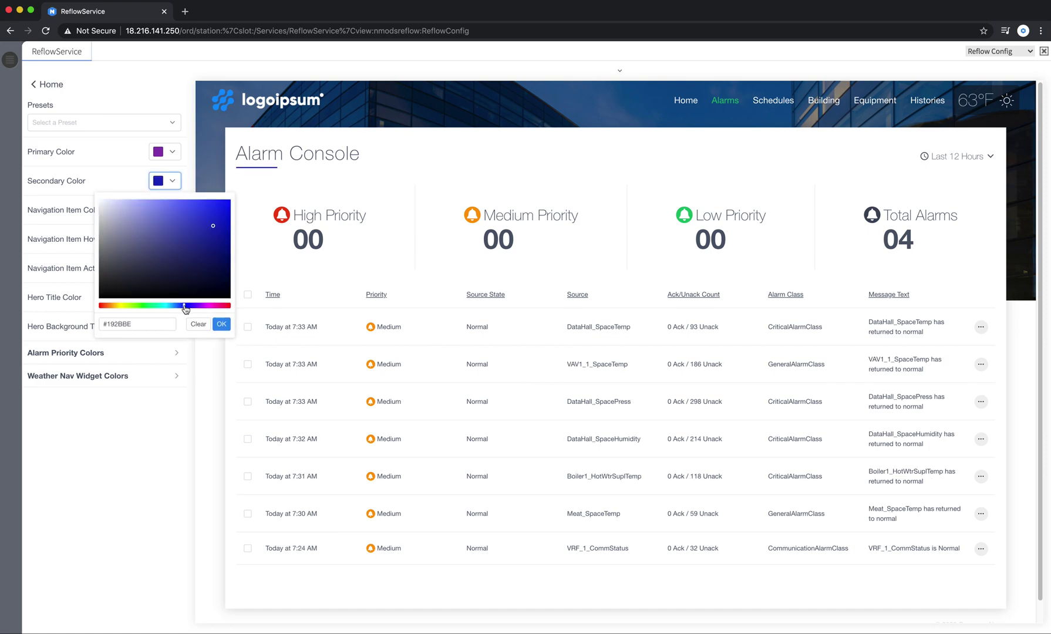
click(221, 208)
click(223, 325)
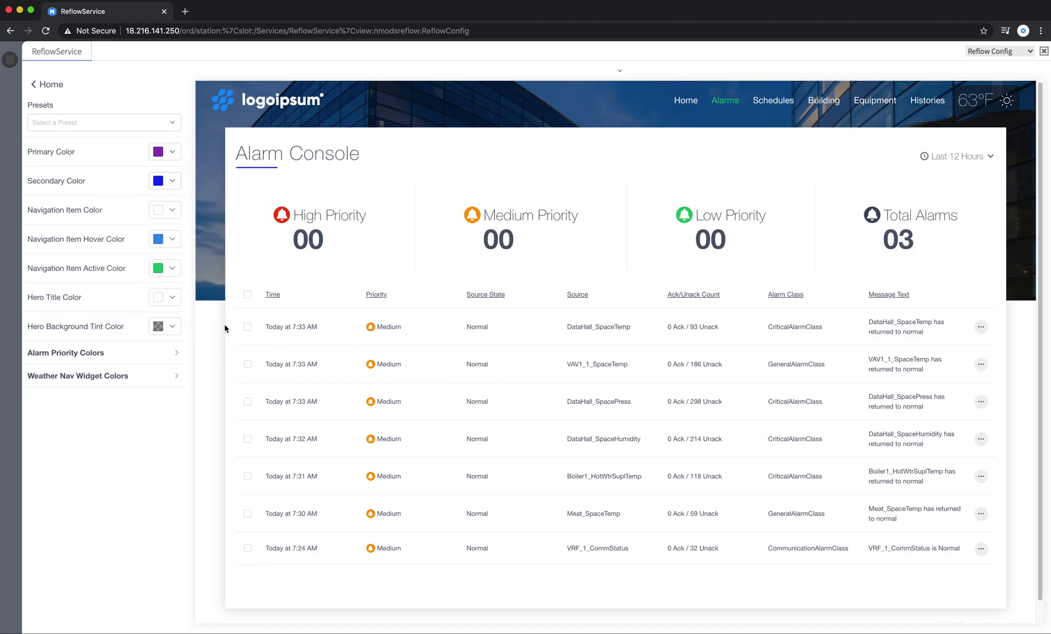
click(963, 157)
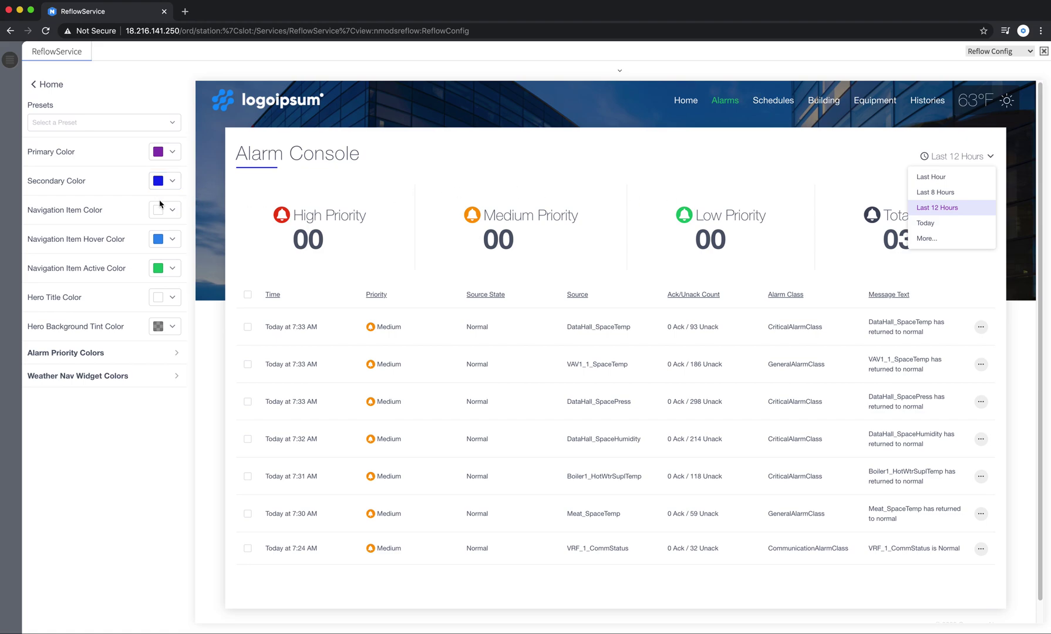
click(686, 101)
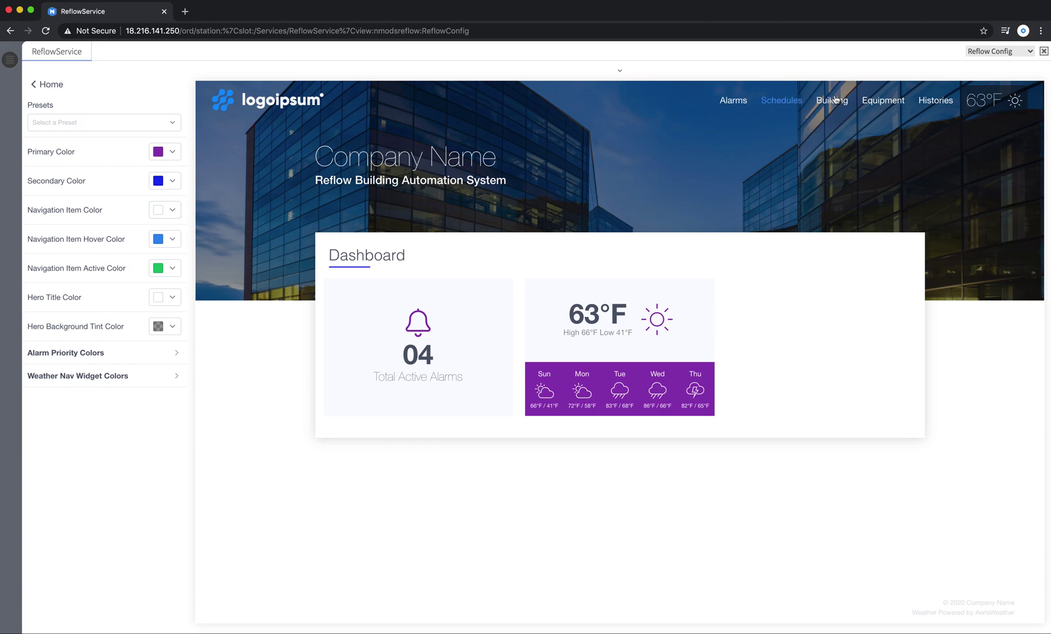
Step: Set the Navigation Item Color to light cyan #B8EDFF for the top navigation links
click(158, 211)
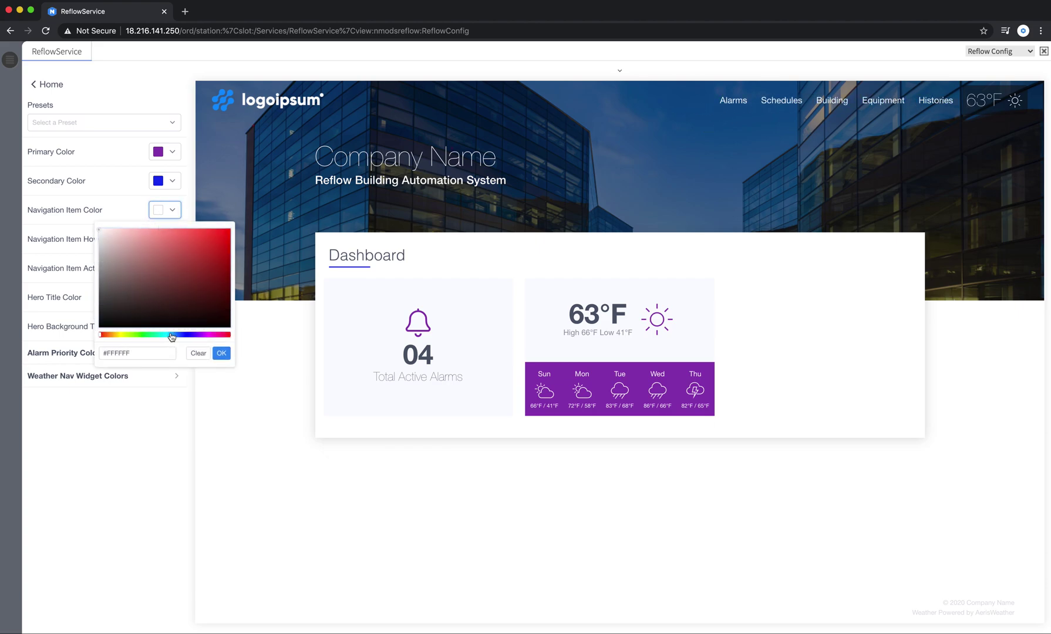
click(171, 334)
click(198, 266)
click(148, 300)
click(167, 334)
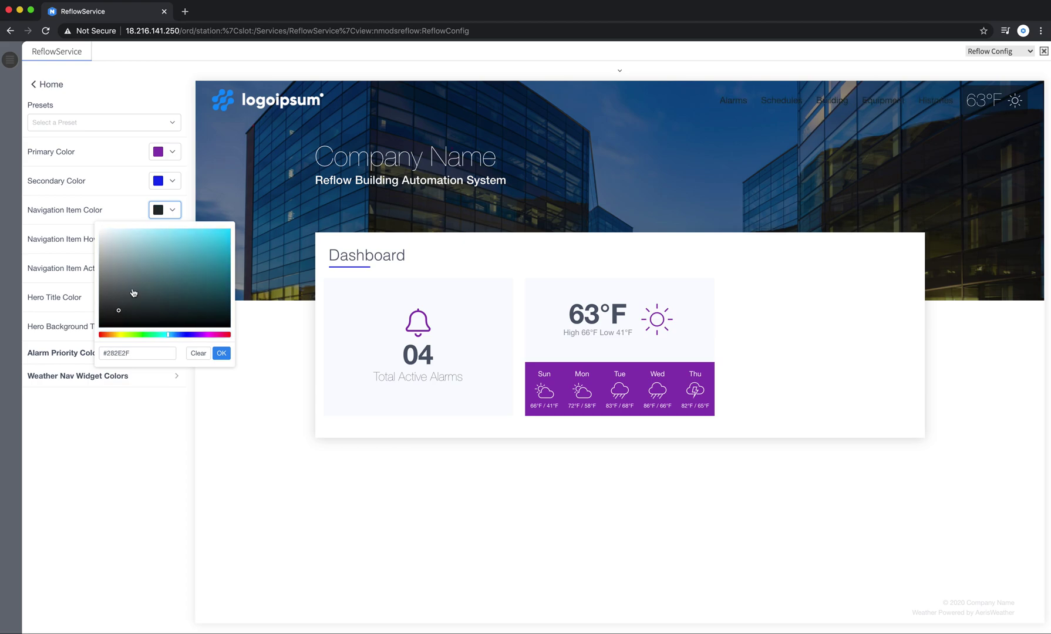
click(127, 232)
click(212, 259)
click(170, 289)
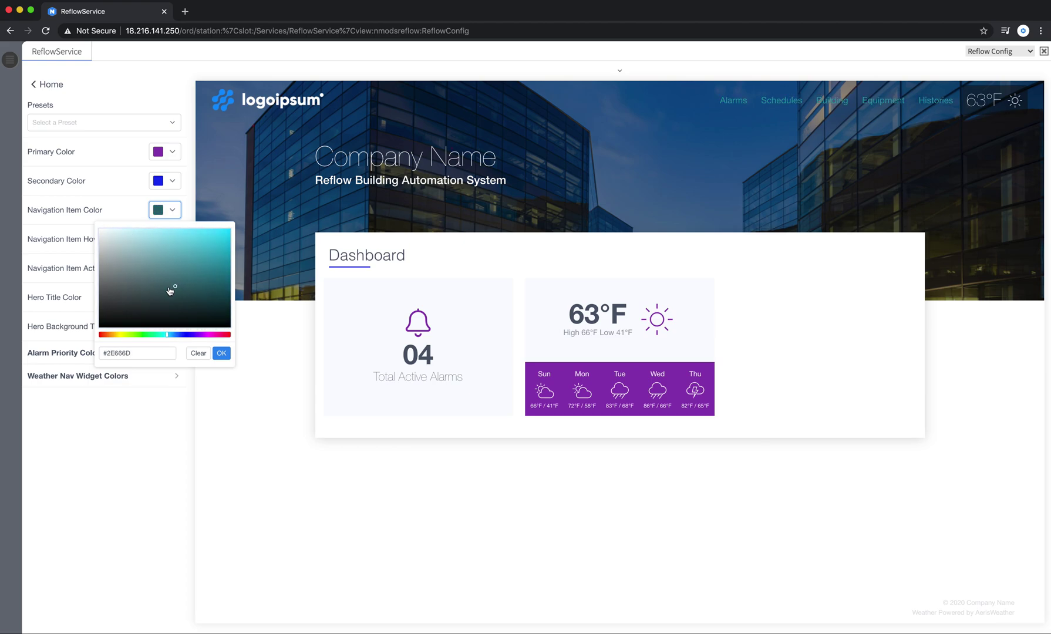
click(105, 235)
drag(104, 235, 136, 229)
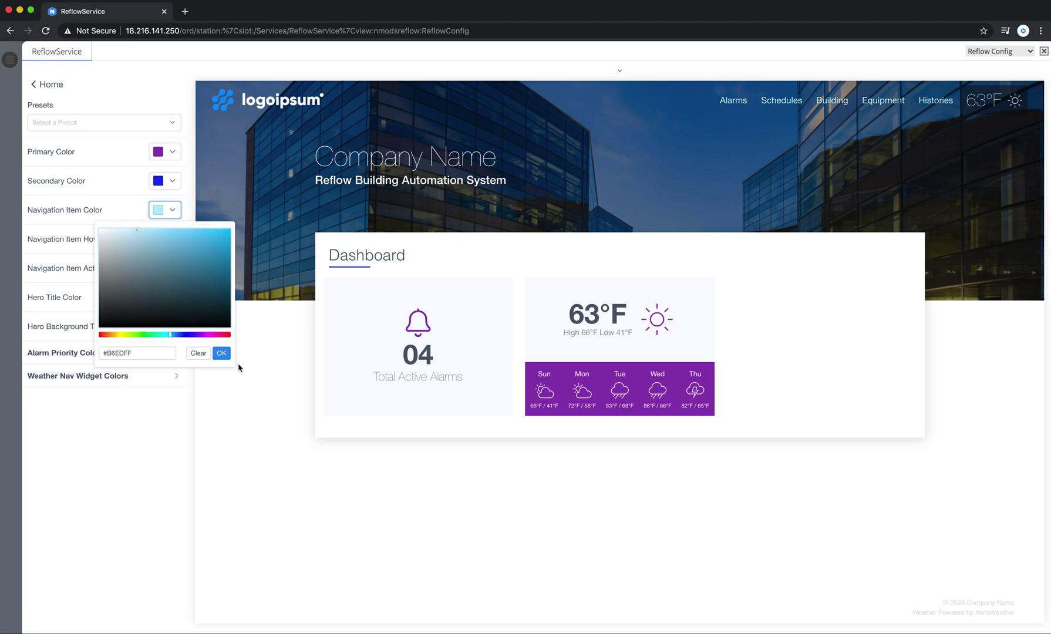
click(222, 353)
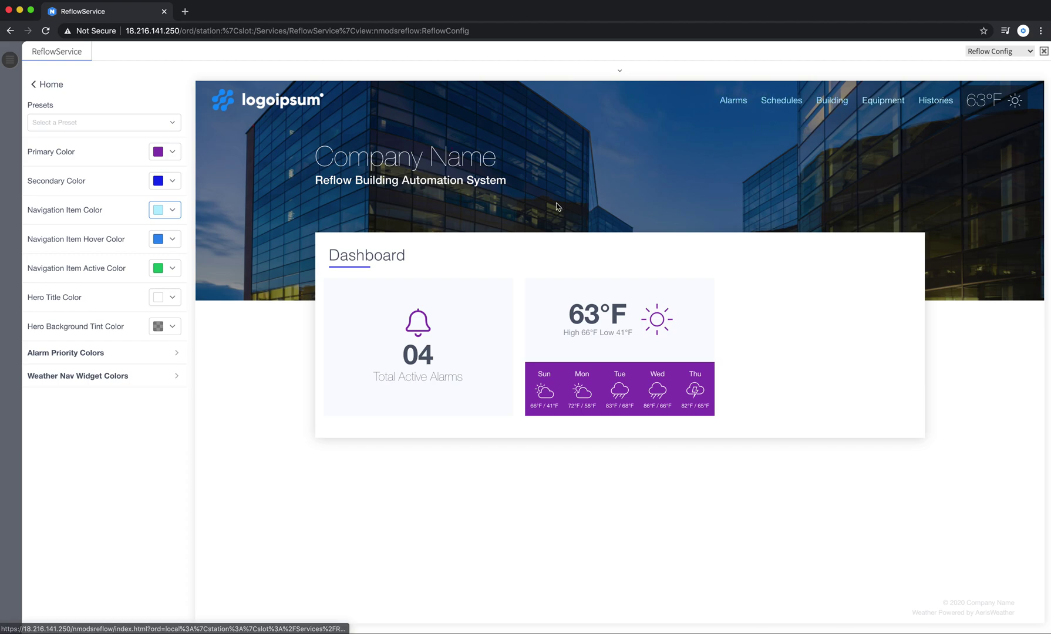
Step: Try a red Navigation Item Color, then clear it to keep the light blue
click(172, 211)
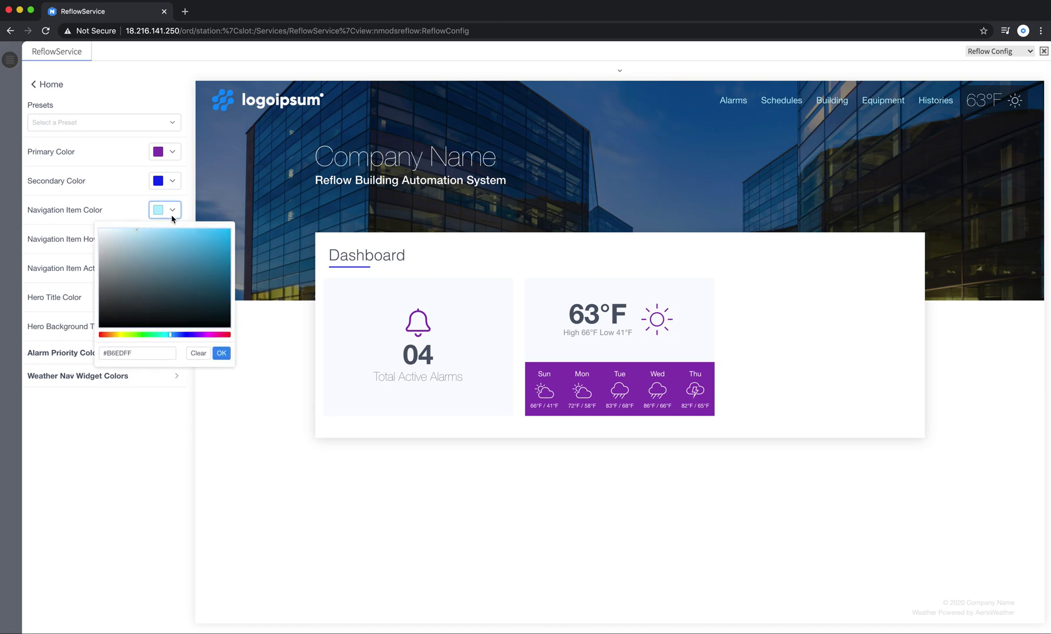
drag(198, 334, 222, 335)
click(216, 243)
drag(221, 241, 223, 238)
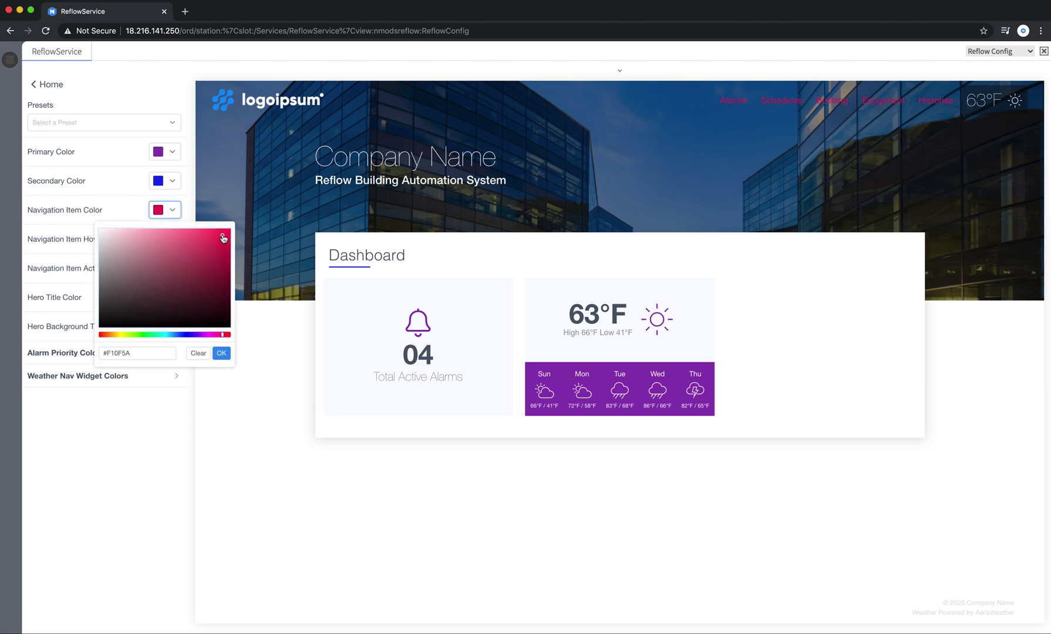
click(200, 355)
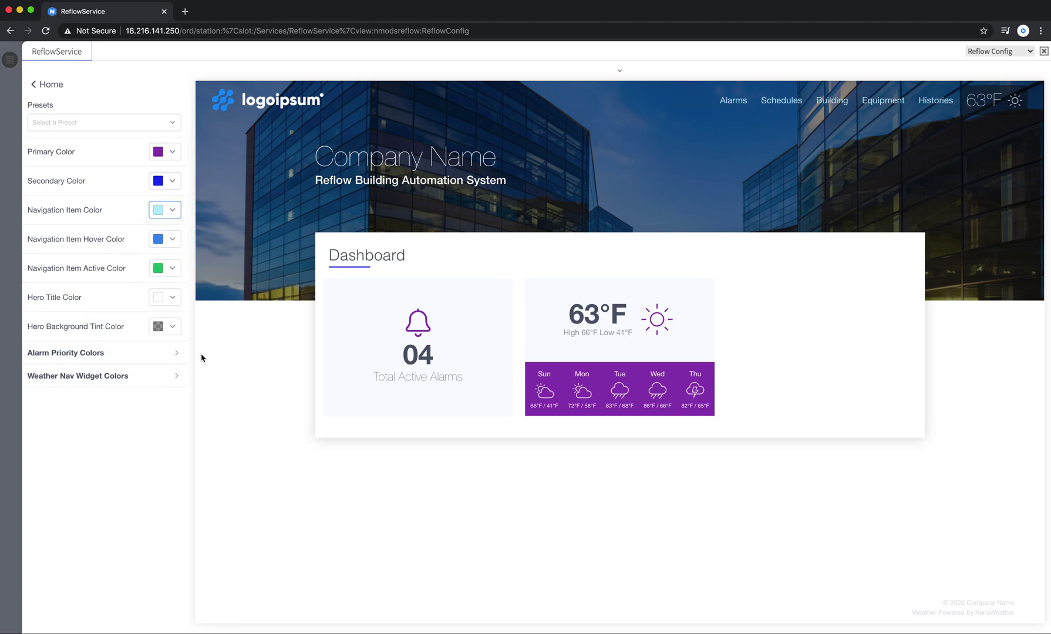
Step: Set the Navigation Item Hover Color to a vivid lime green
click(160, 239)
drag(156, 367, 139, 366)
drag(205, 283, 215, 378)
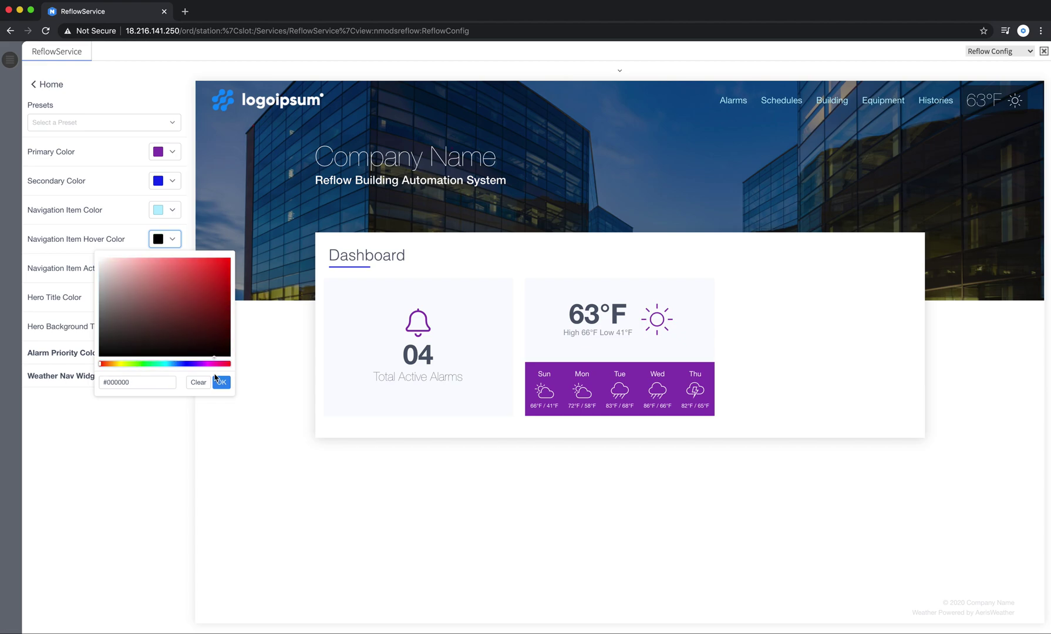
click(132, 364)
click(203, 279)
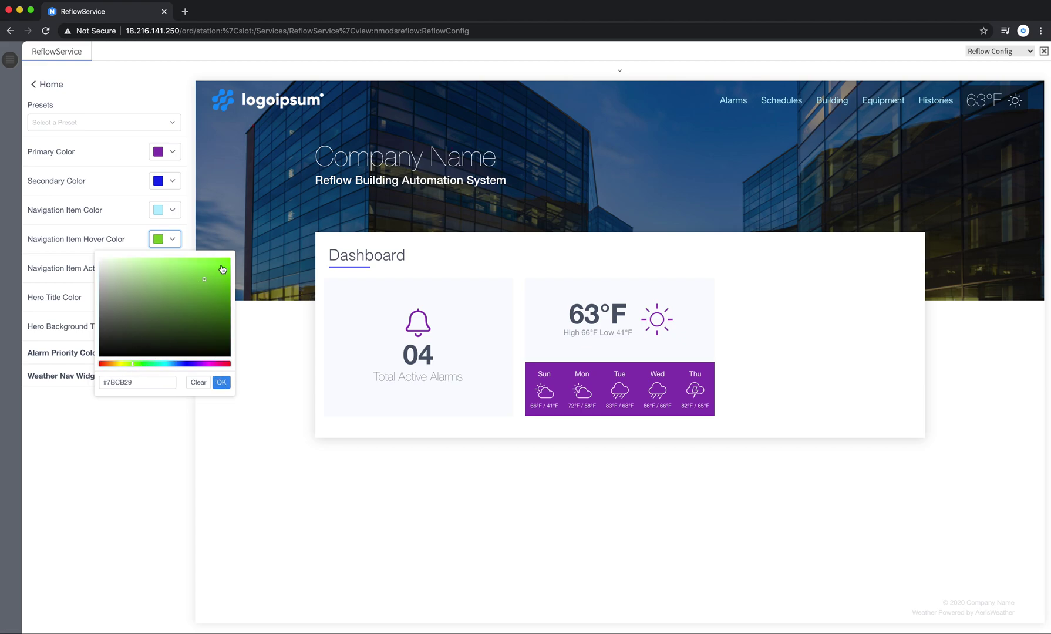
drag(223, 269, 230, 259)
click(221, 382)
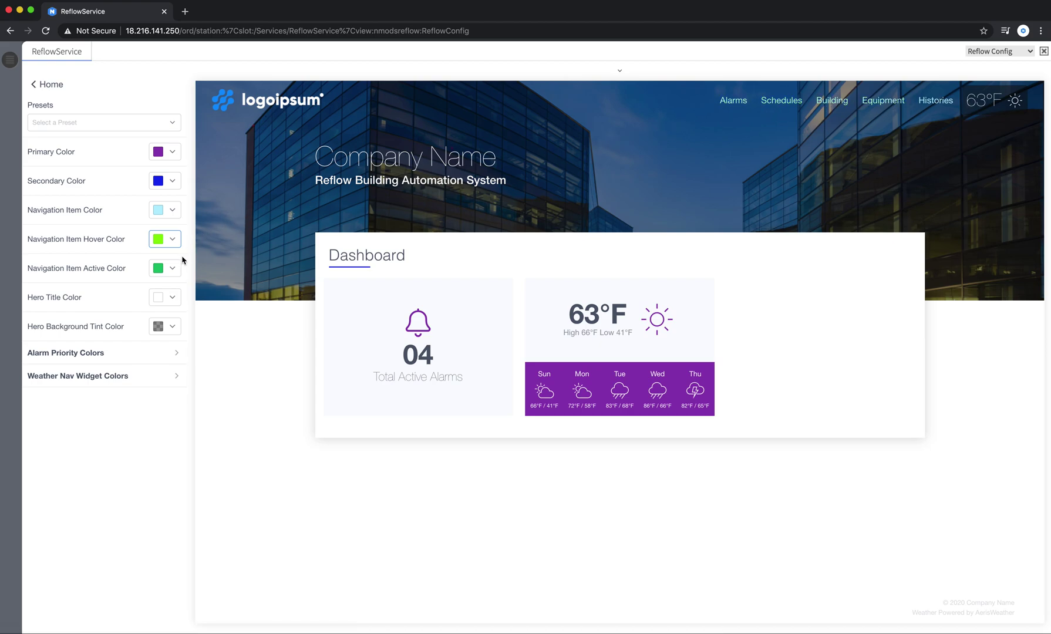
Step: Set the Navigation Item Active Color to vivid red #FC0653 and preview it on the Alarms page
click(161, 269)
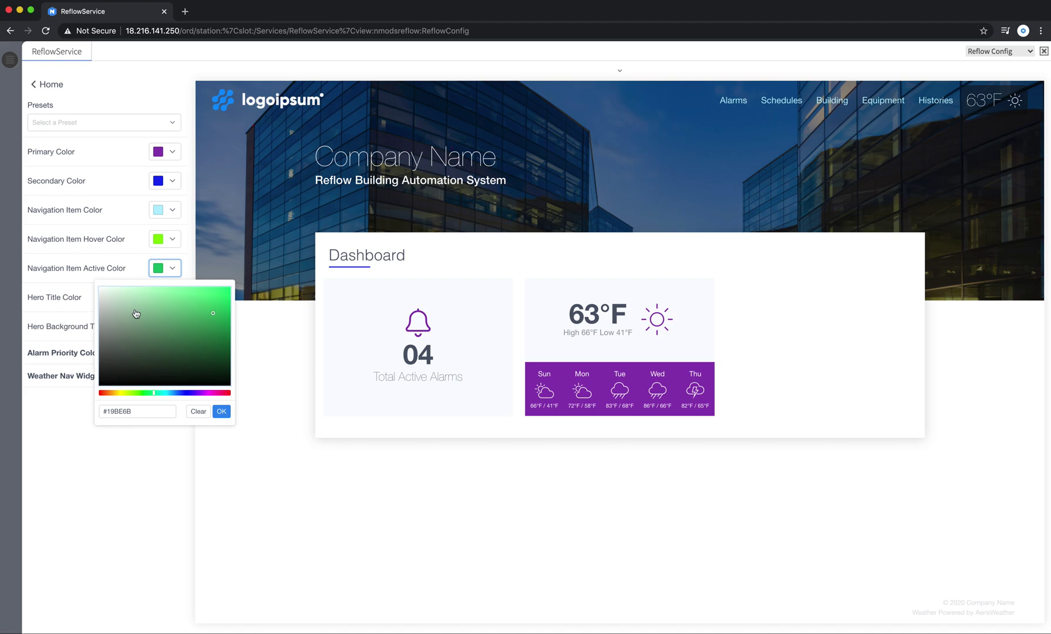
mouse_move(203, 393)
mouse_down()
mouse_move(193, 394)
mouse_move(223, 393)
mouse_up()
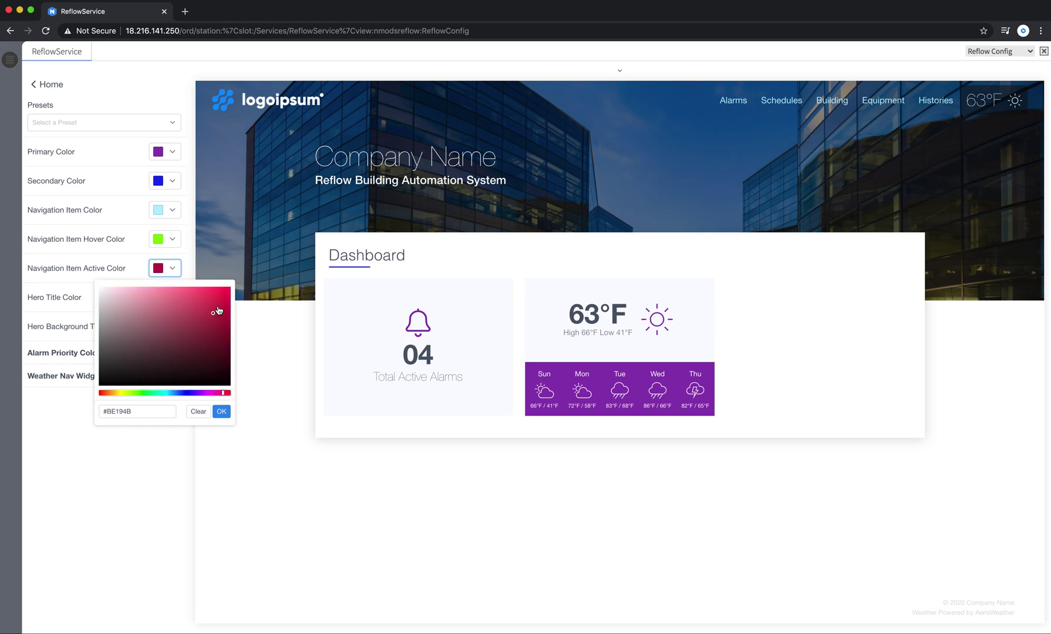
drag(218, 310, 230, 288)
click(221, 412)
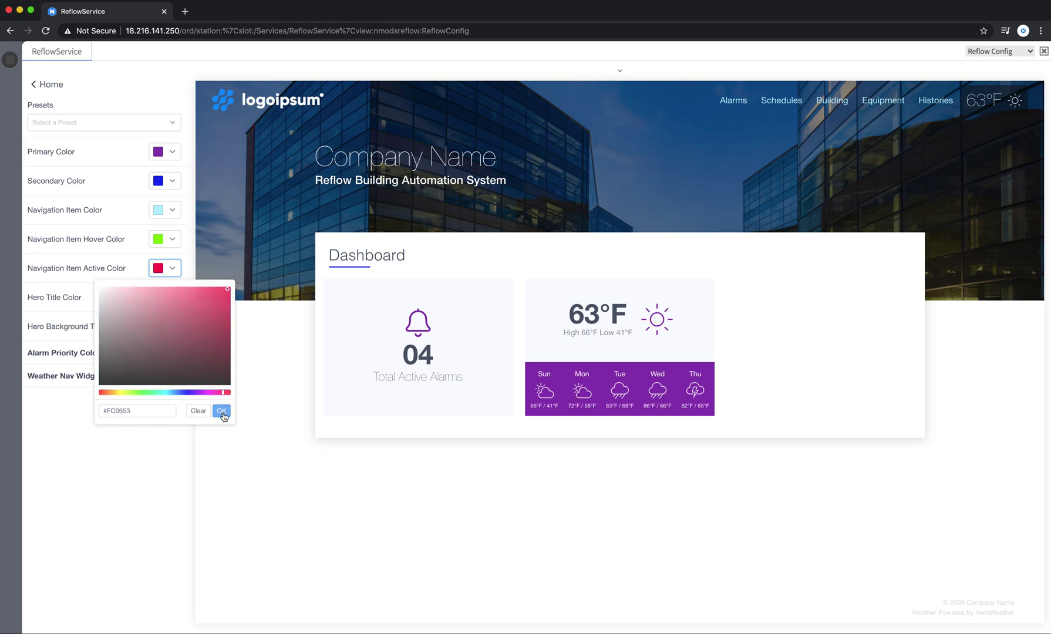
click(735, 102)
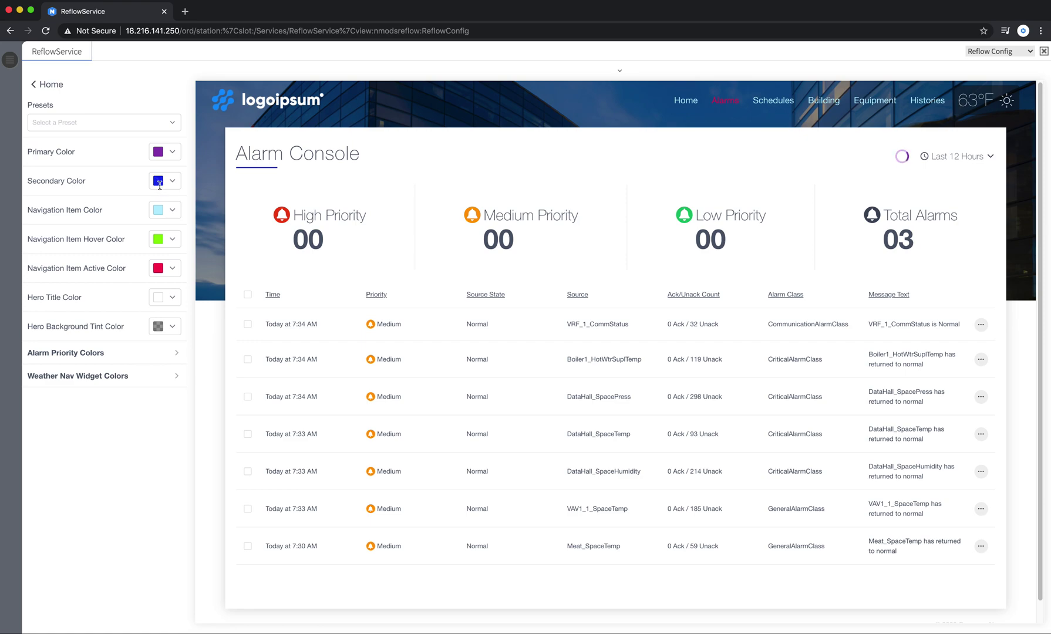
Step: Change the Secondary Color from blue to bright green, then return to the Dashboard
click(158, 182)
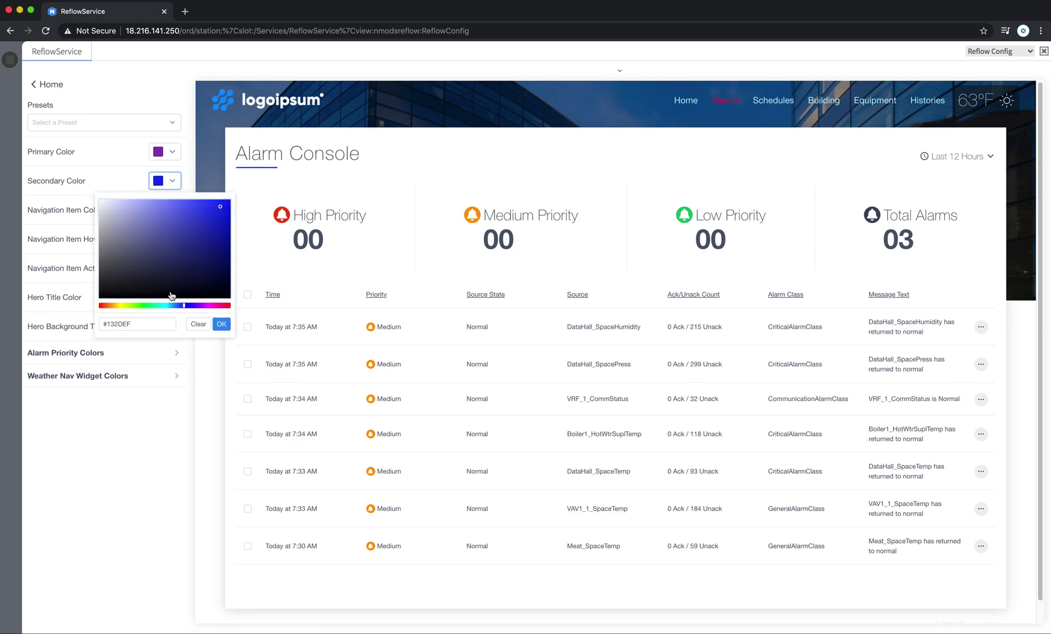
drag(161, 306, 136, 315)
click(220, 324)
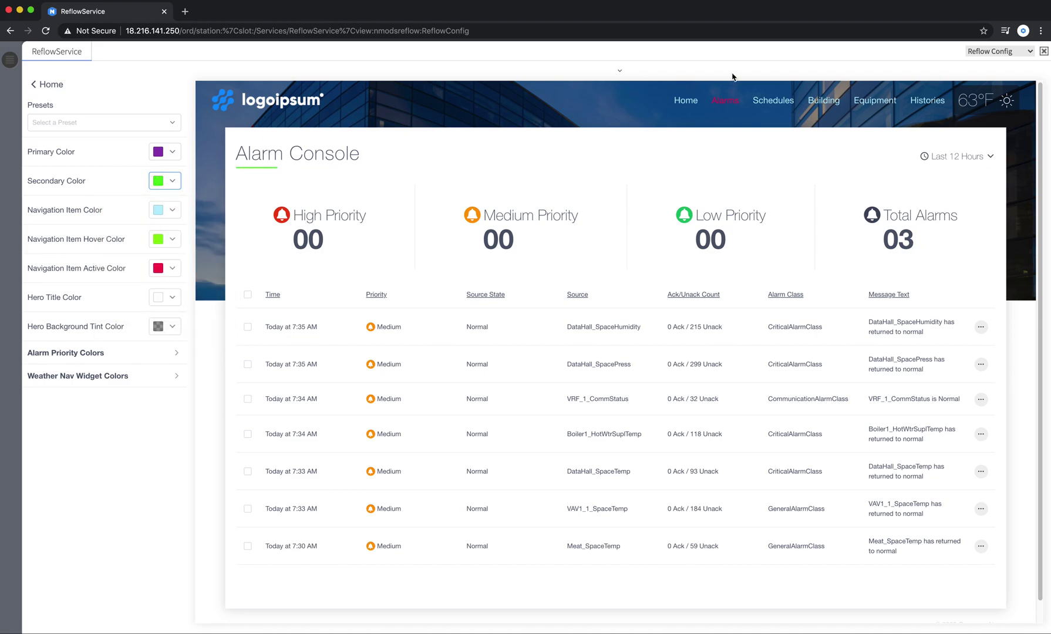
click(685, 101)
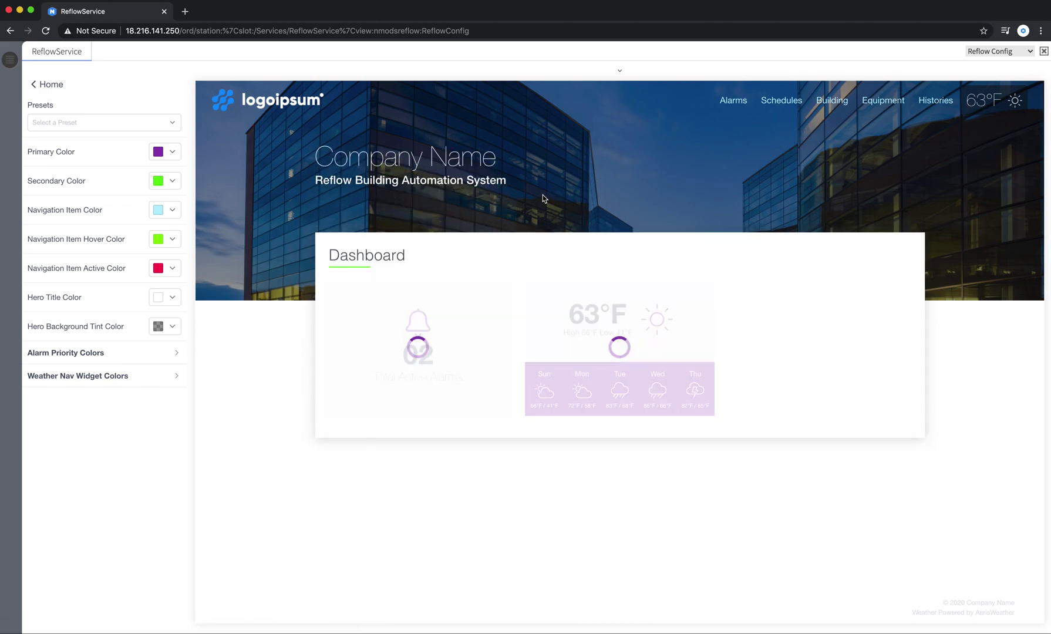
Step: Reapply the NiagaraMods preset, then select the Company Name hero title and open the hero tint picker
click(166, 126)
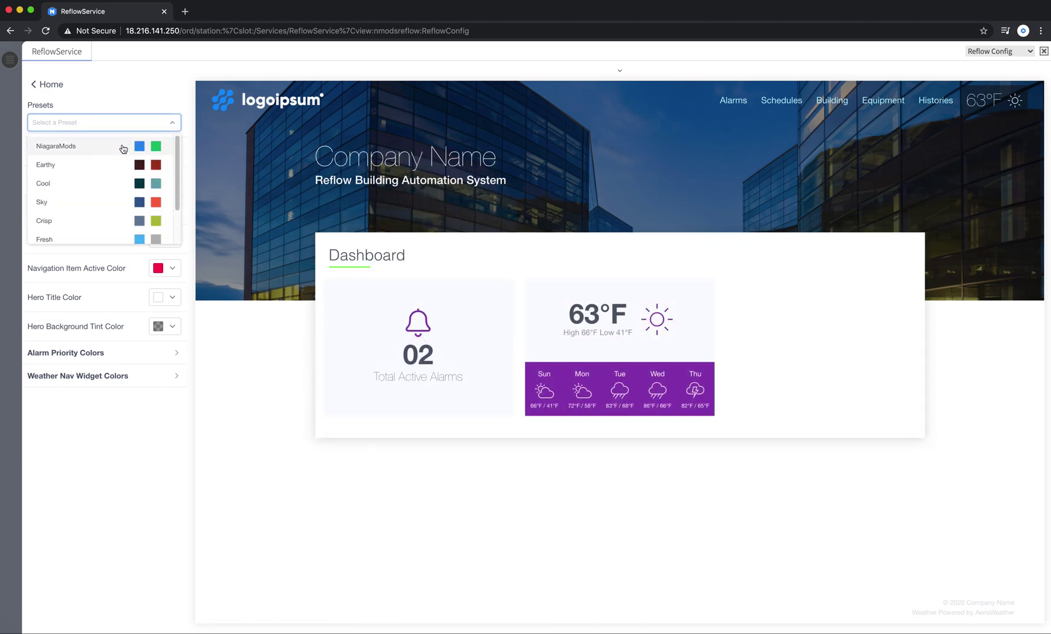
click(123, 149)
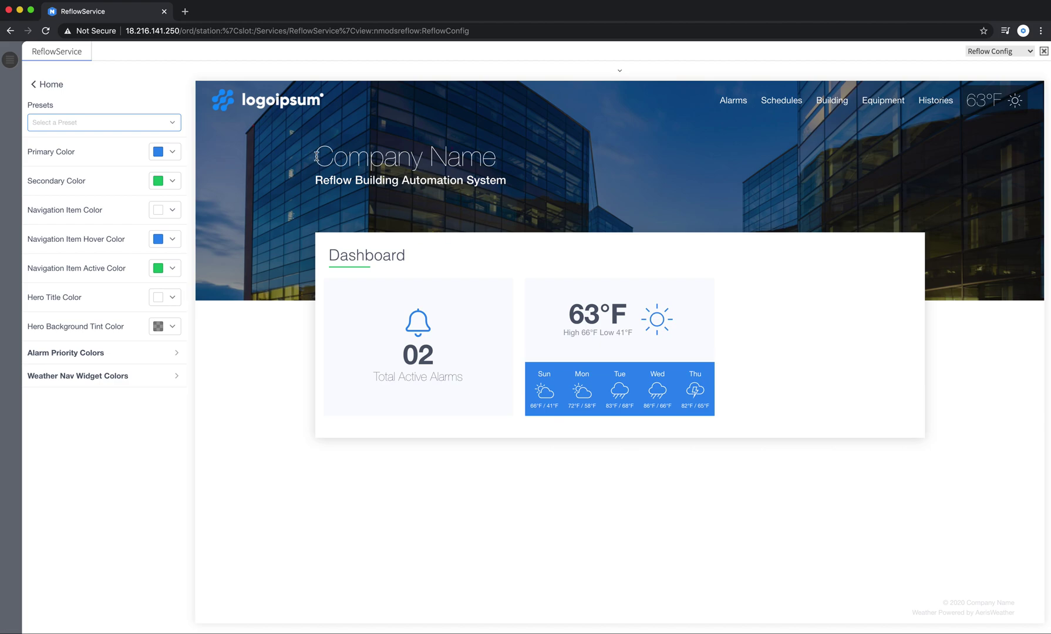
drag(319, 154, 296, 150)
click(506, 179)
click(297, 170)
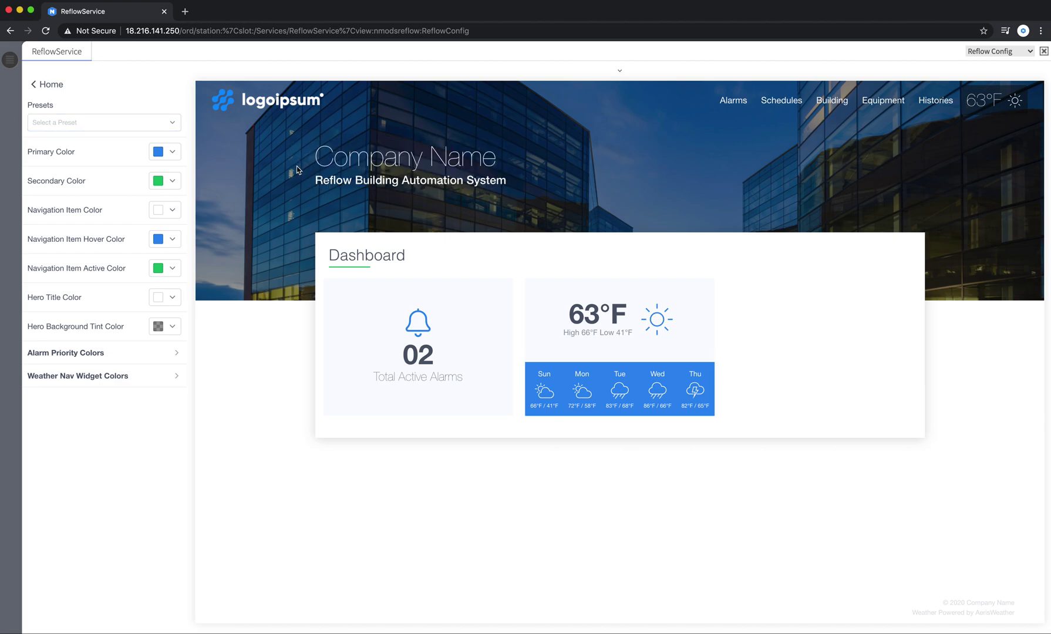
click(156, 328)
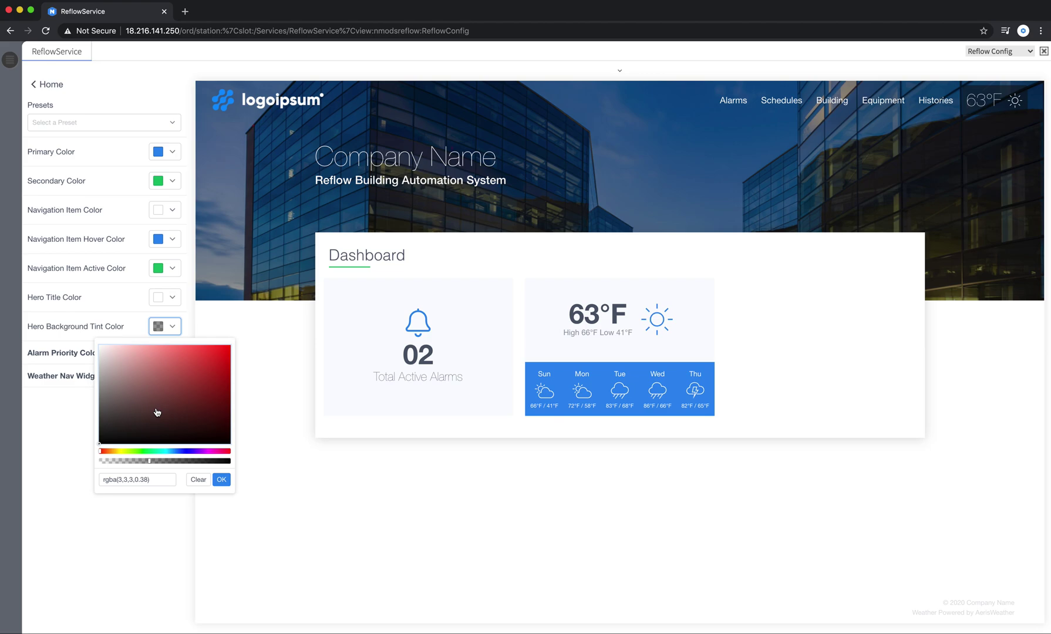
Step: Set the Hero Background Tint to translucent black rgba(0,0,0,0.42) after trying red and blue tints
drag(157, 412, 214, 351)
mouse_move(150, 464)
mouse_down()
mouse_move(217, 466)
mouse_move(88, 459)
mouse_move(187, 463)
mouse_move(134, 465)
mouse_up()
click(193, 382)
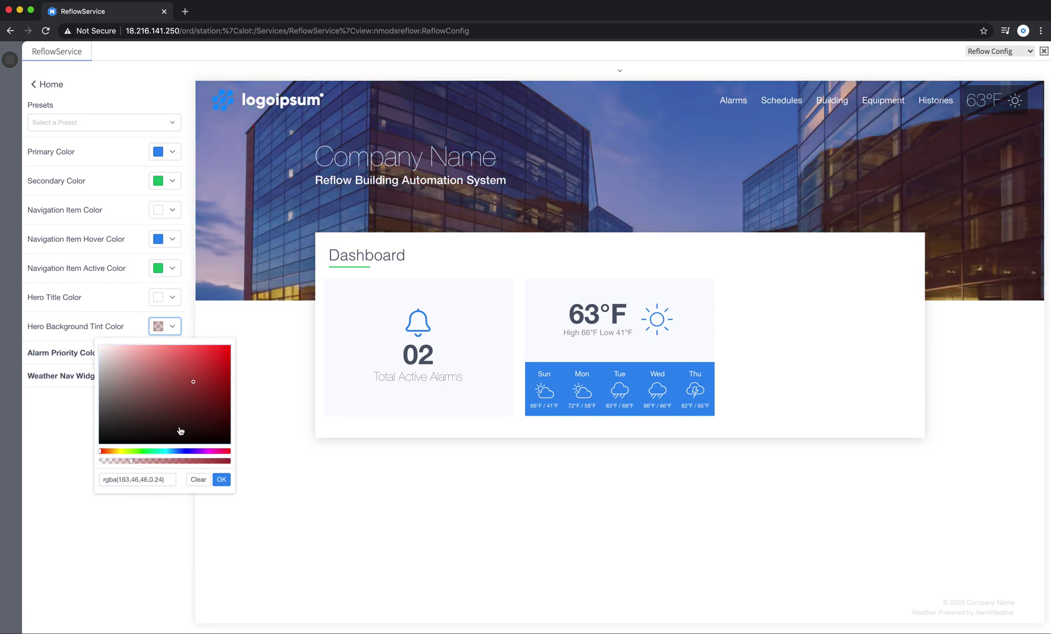
click(171, 452)
mouse_move(146, 463)
mouse_down()
mouse_move(219, 461)
mouse_move(141, 464)
mouse_move(189, 461)
mouse_up()
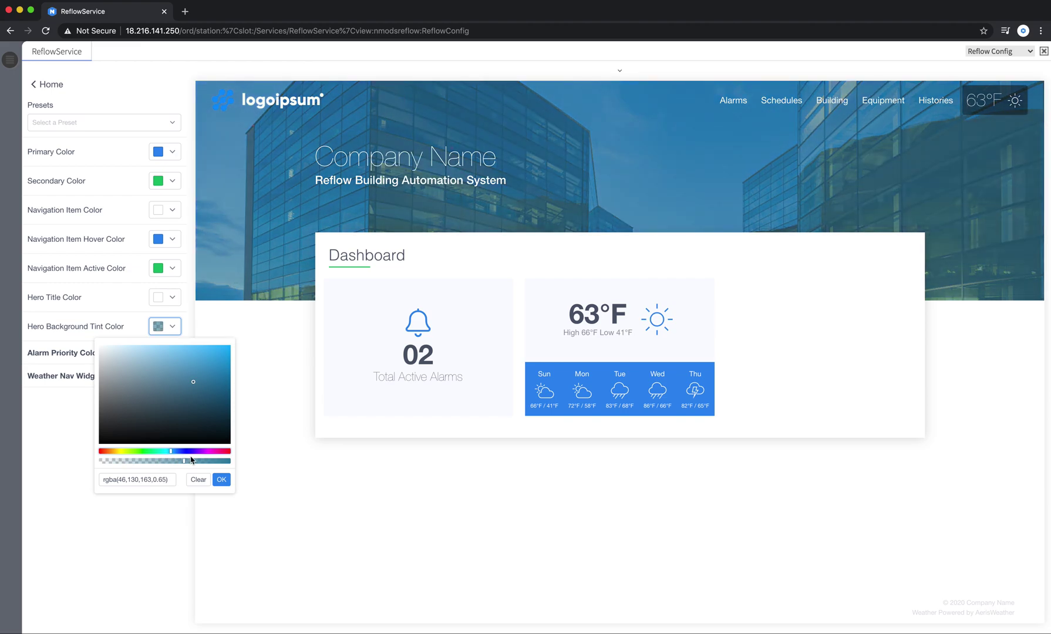
click(141, 412)
drag(136, 419, 93, 451)
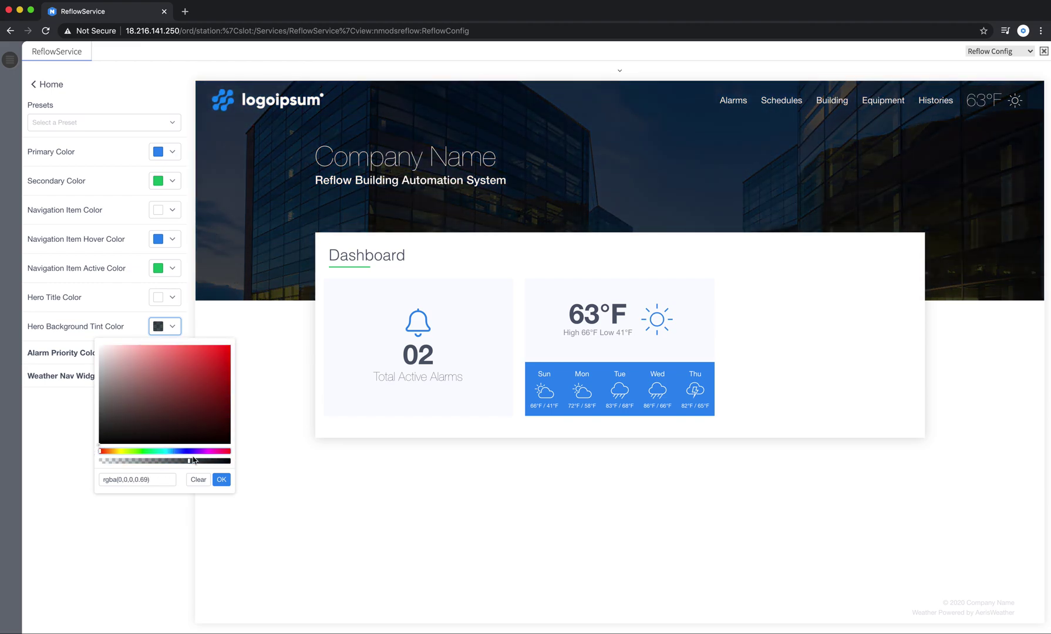
drag(194, 461, 154, 462)
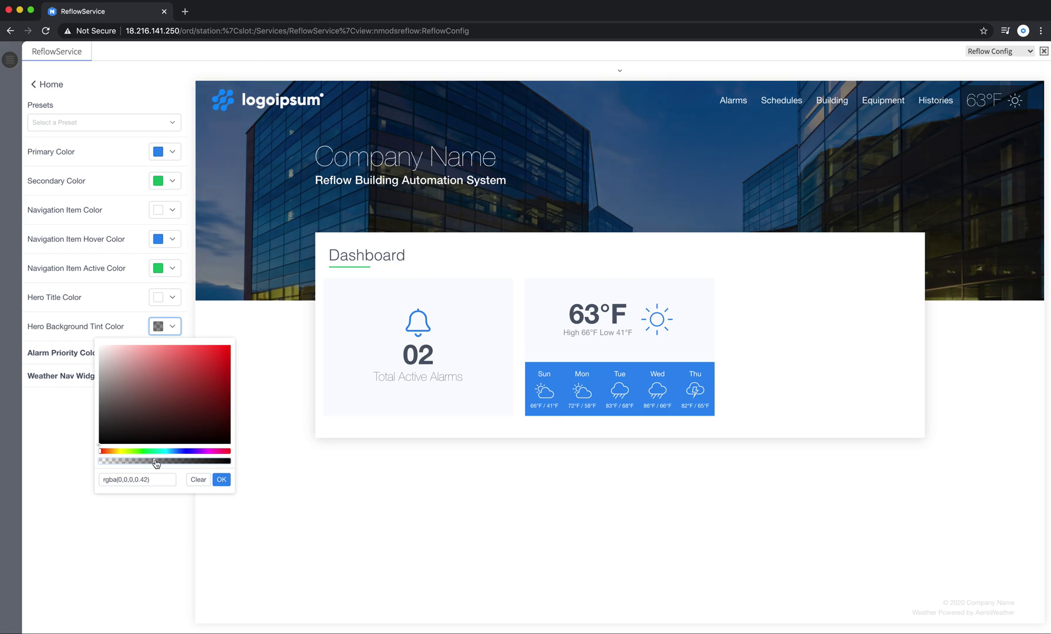
click(221, 481)
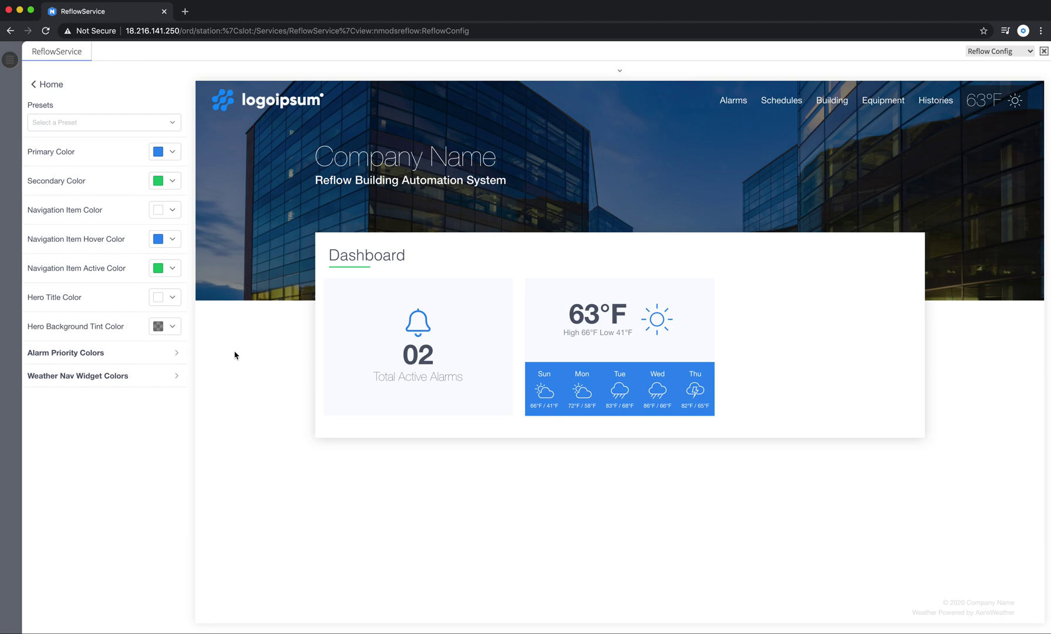
Step: Review the High, Medium and Low Priority alarm colour settings
click(125, 360)
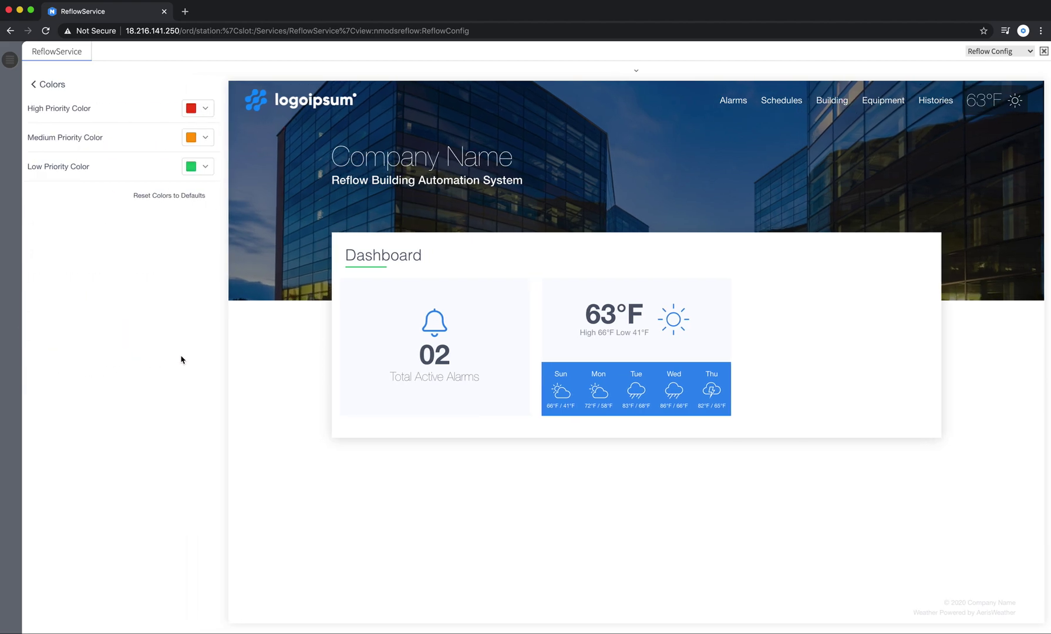
click(188, 106)
click(184, 133)
click(207, 168)
Step: Try a darker red for High Priority, discard it, and reset the alarm colours to defaults
click(203, 108)
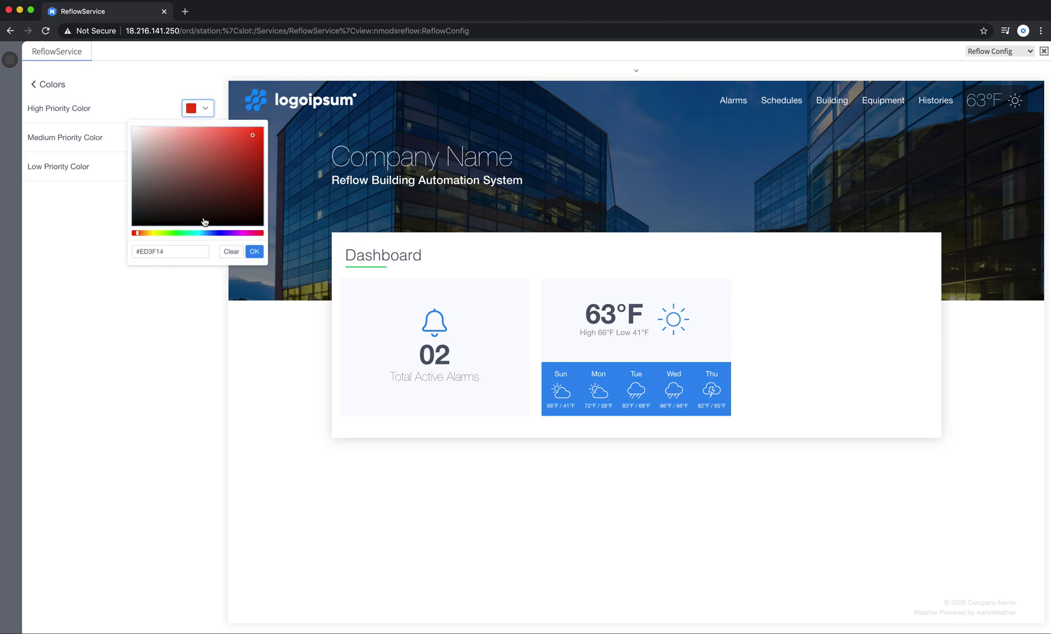
click(239, 155)
click(232, 252)
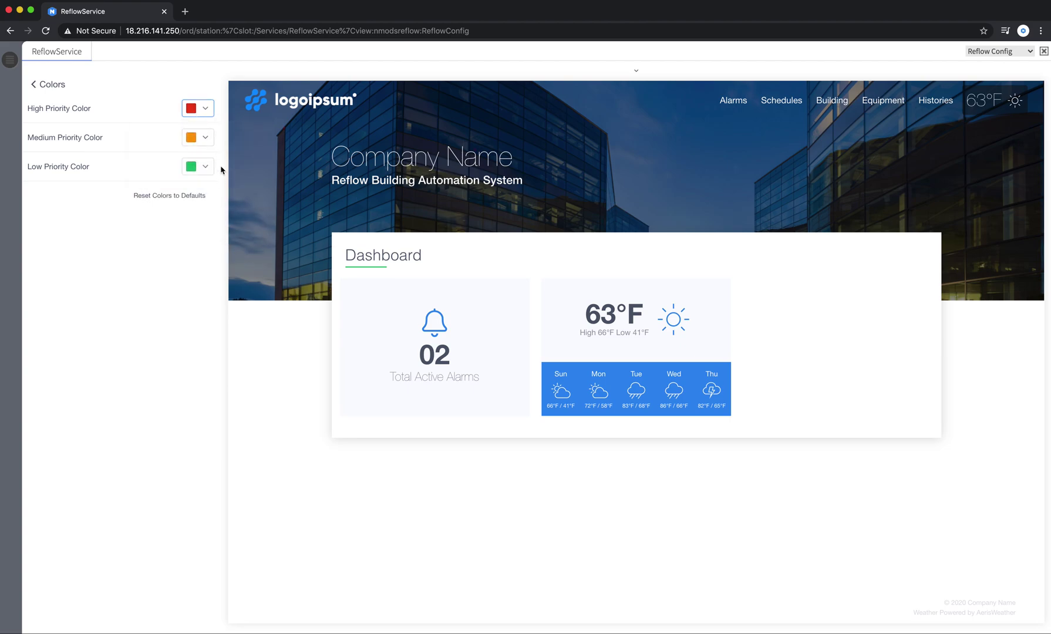
click(165, 201)
Step: Set High Priority to a dark reddish brown, then reset the alarm colours to defaults again
click(202, 109)
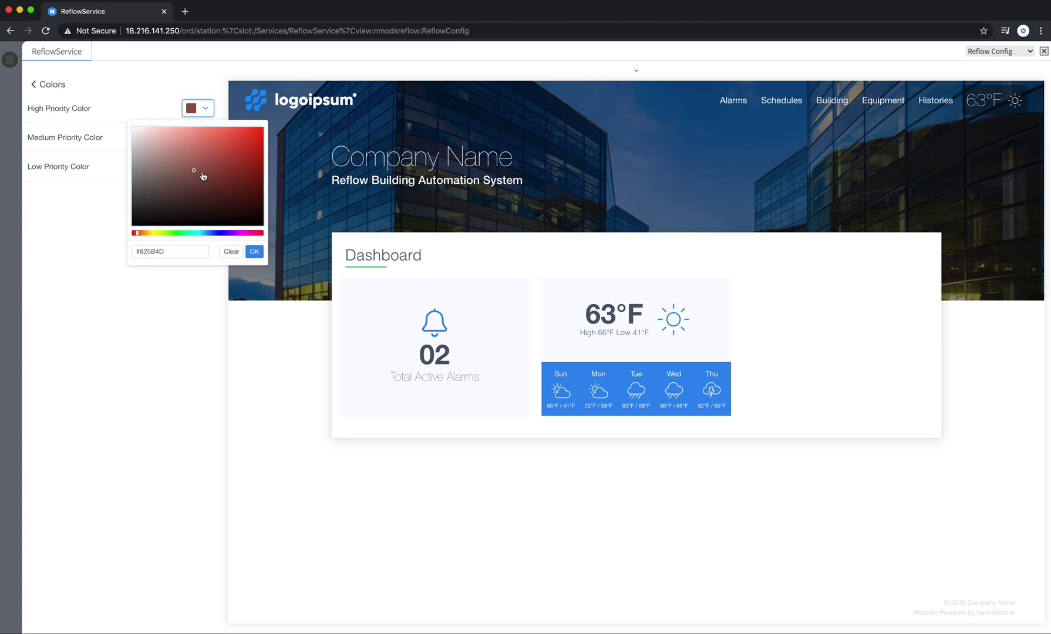
click(229, 172)
click(257, 251)
click(165, 200)
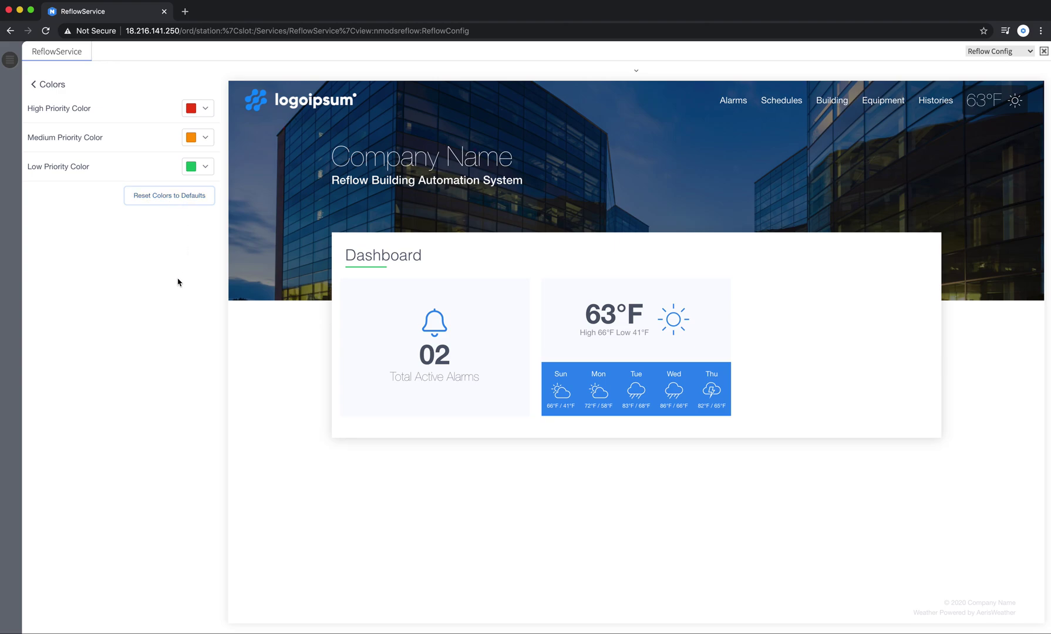
Step: Go back to Colors, preview the Alarm Console page, then return to the Home dashboard
click(55, 85)
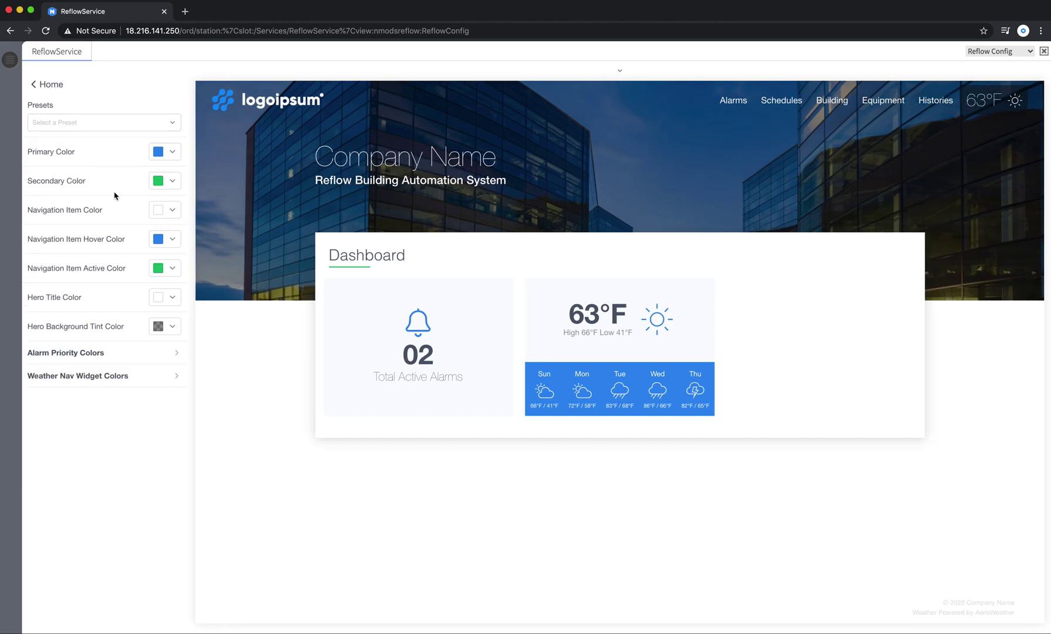
click(737, 101)
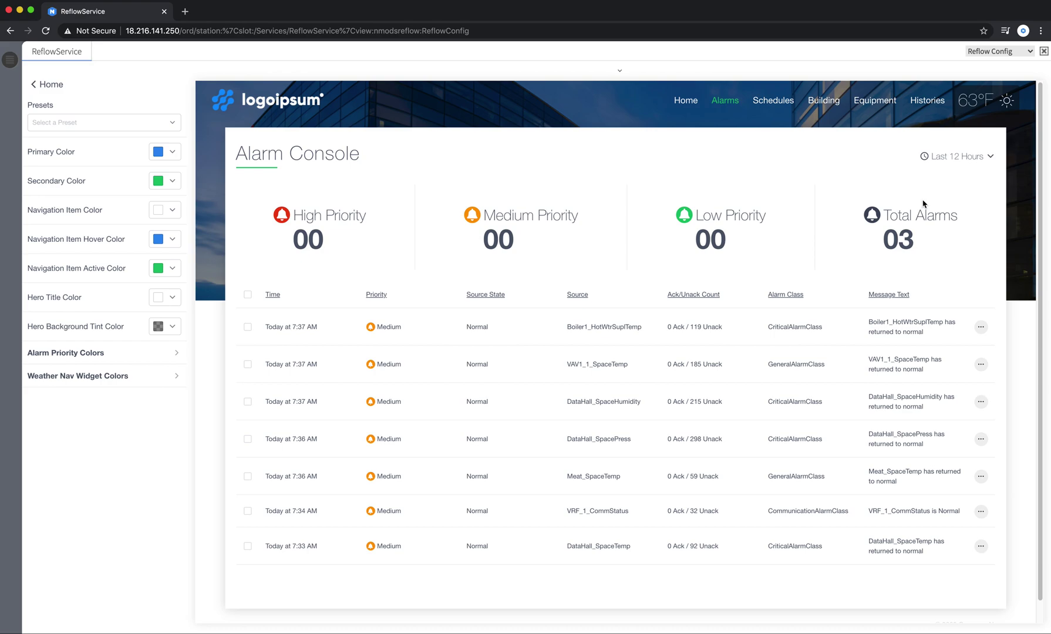
click(676, 103)
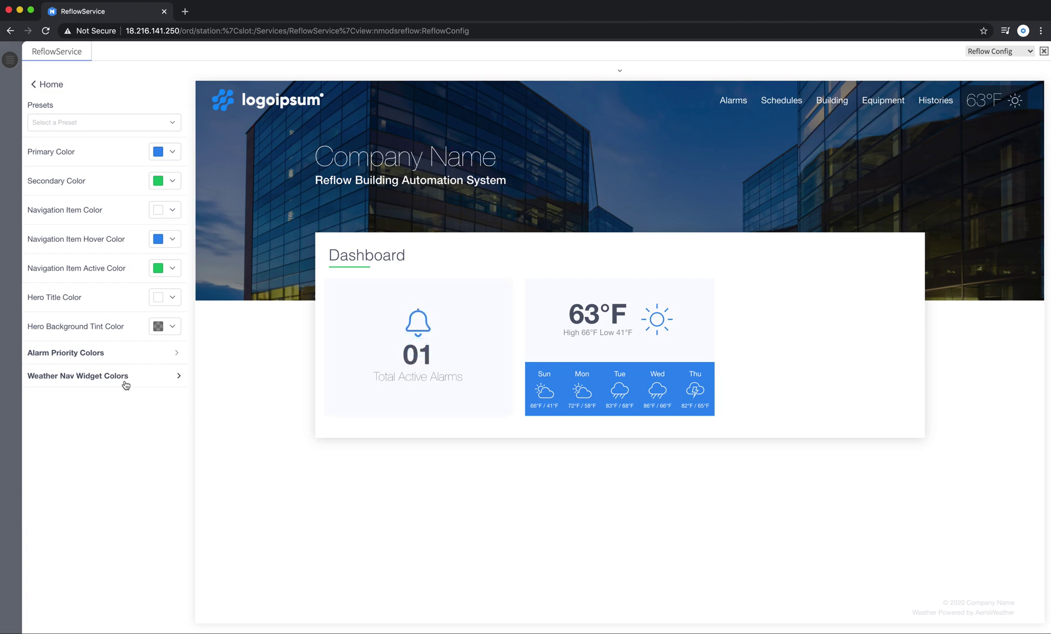
click(125, 384)
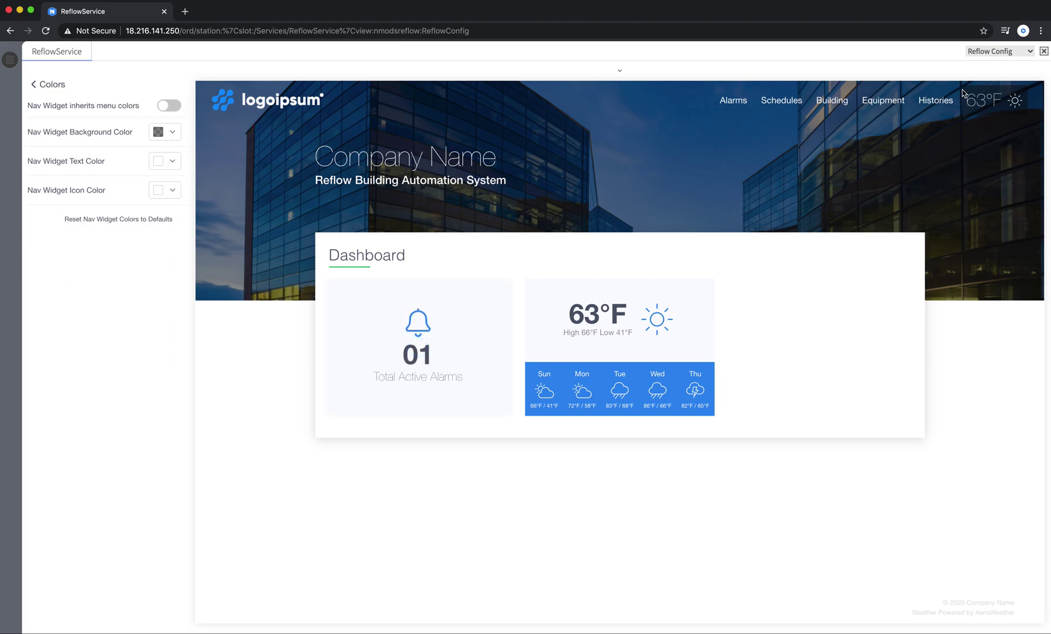
Step: Toggle the nav widget's menu-colour inheritance on and off, finishing with it off
click(163, 128)
click(163, 106)
click(162, 106)
click(163, 105)
click(162, 106)
click(158, 132)
click(166, 107)
click(166, 107)
click(166, 106)
click(166, 106)
Step: Give the nav widget background a near-black, semi-transparent tint instead of red
click(158, 132)
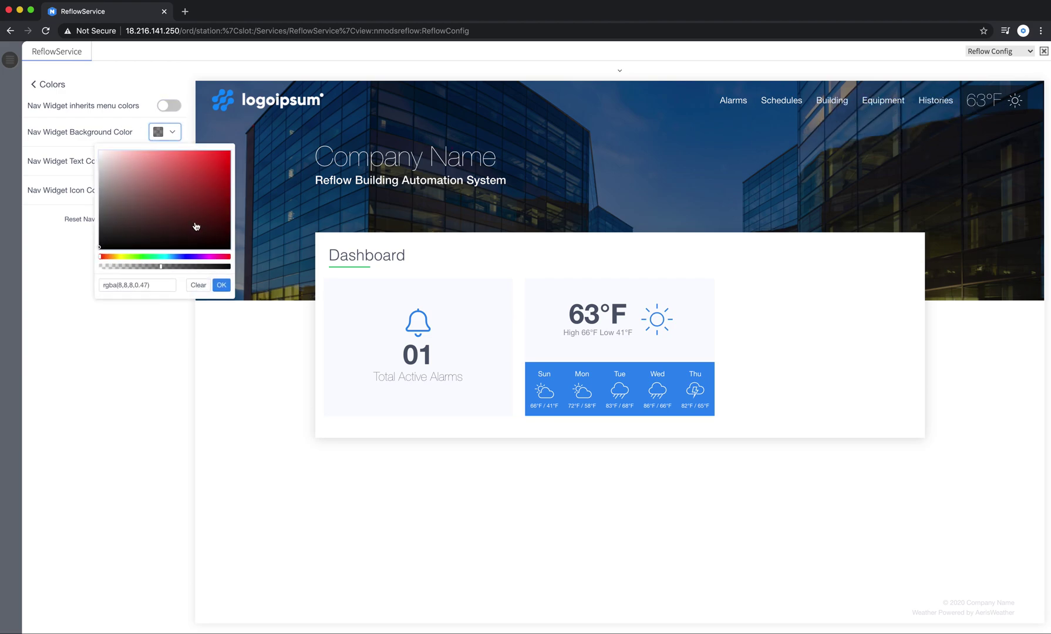
click(219, 168)
drag(218, 167, 221, 157)
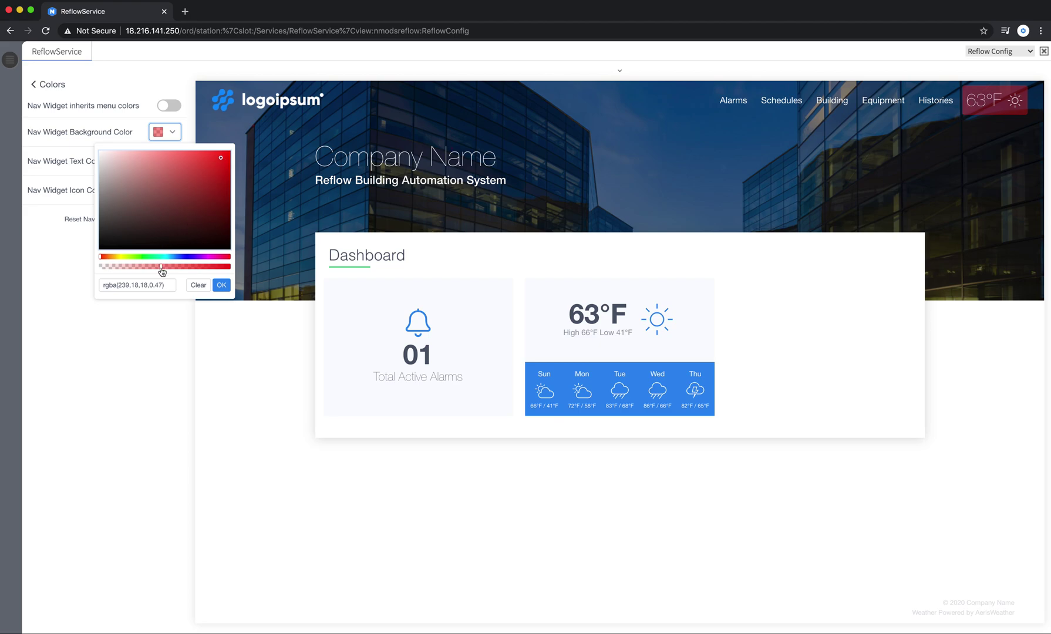
mouse_move(160, 269)
mouse_down()
mouse_move(114, 269)
mouse_move(141, 270)
mouse_move(127, 268)
mouse_up()
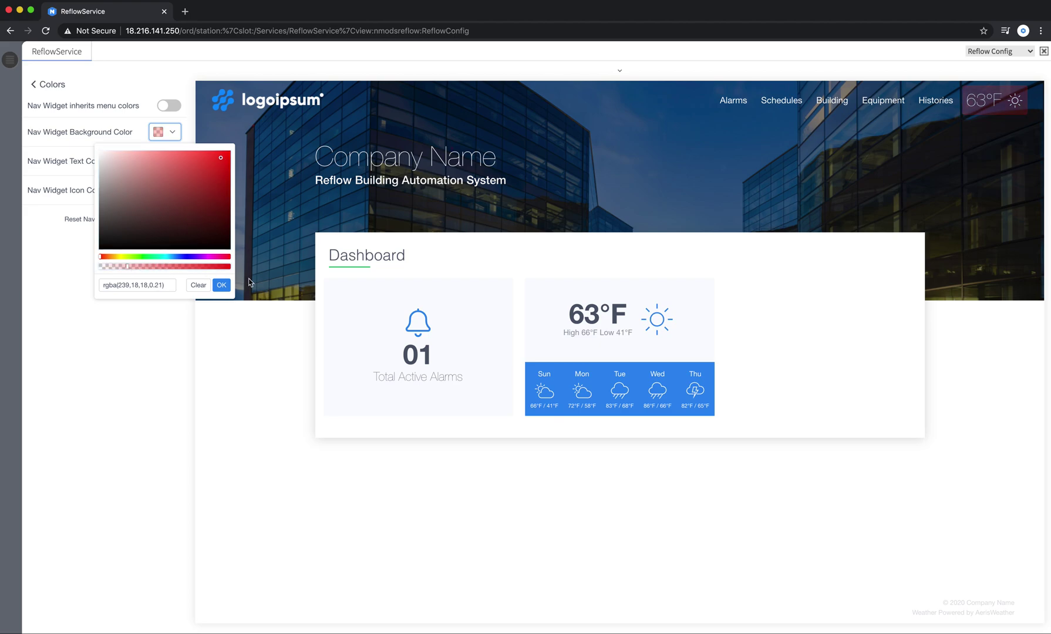
click(99, 246)
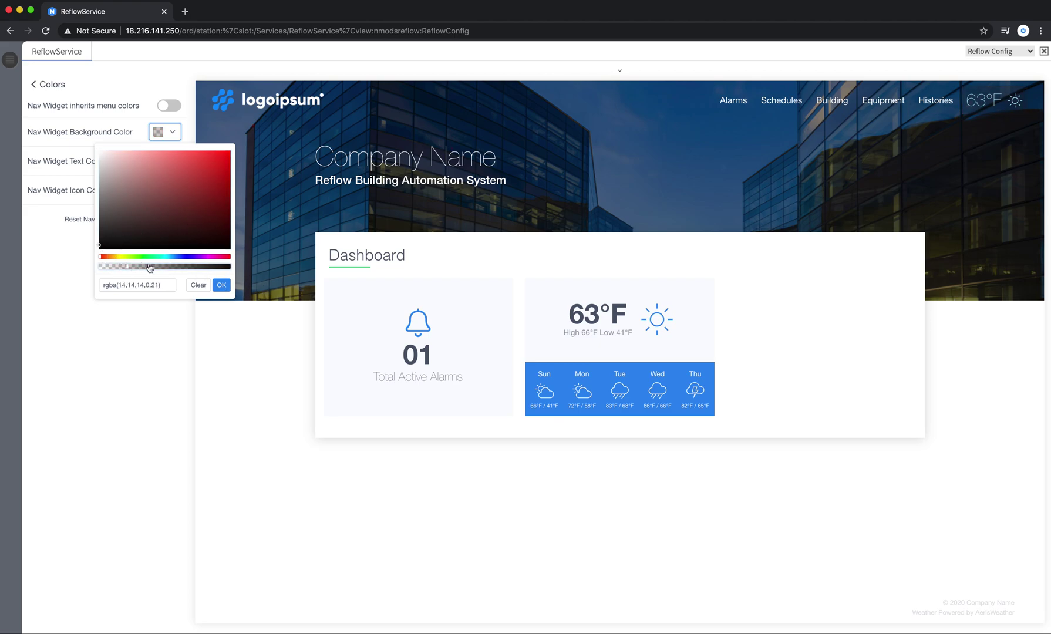
click(222, 284)
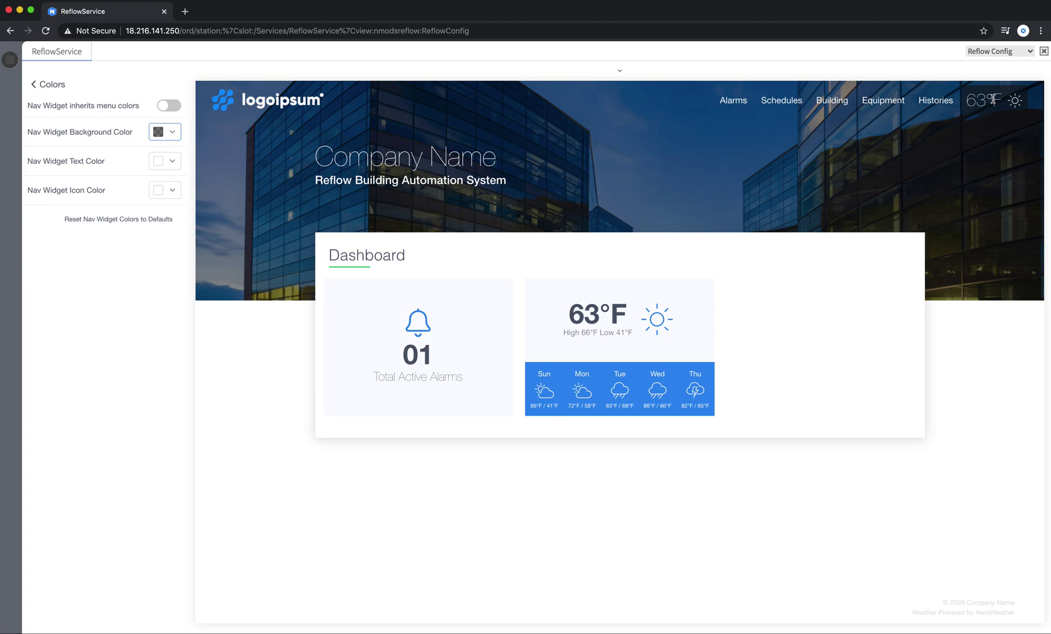
drag(1002, 101, 969, 103)
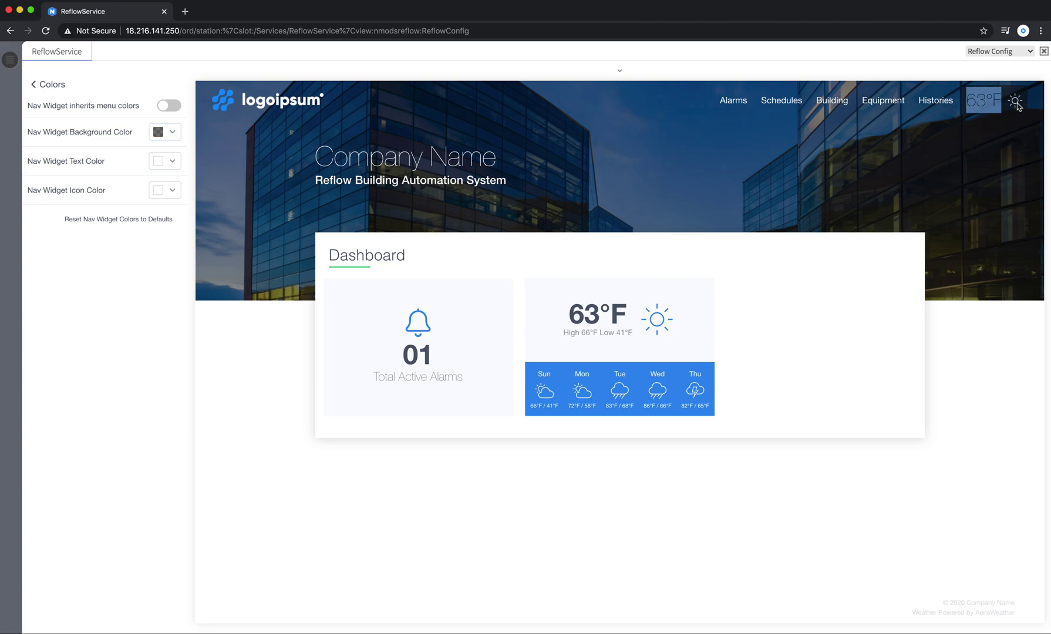
click(155, 160)
click(228, 187)
mouse_move(143, 250)
mouse_down()
mouse_move(194, 194)
mouse_move(220, 185)
mouse_up()
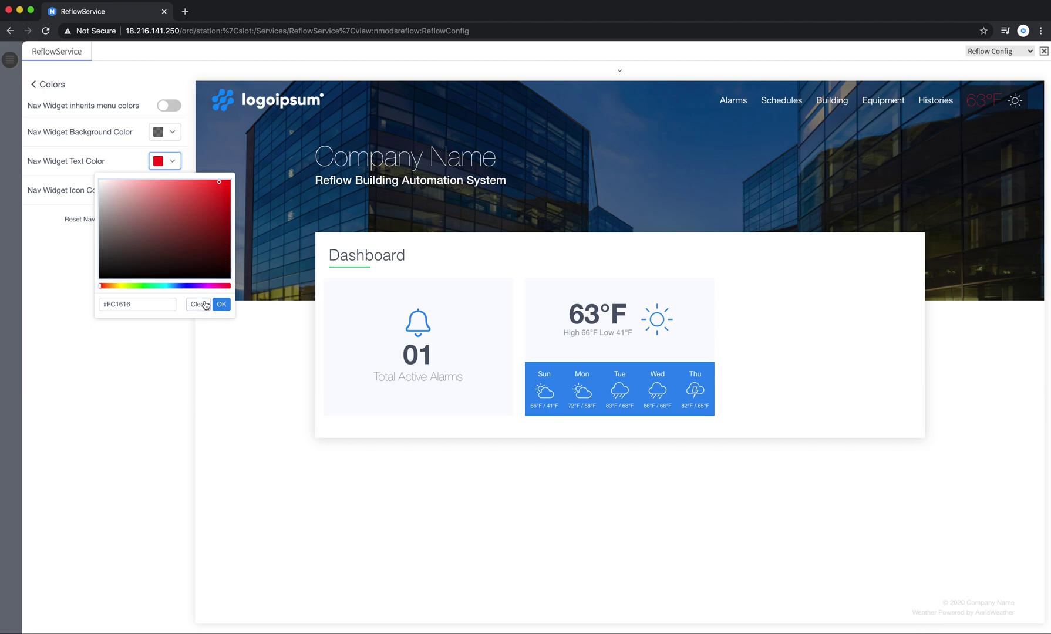
click(200, 304)
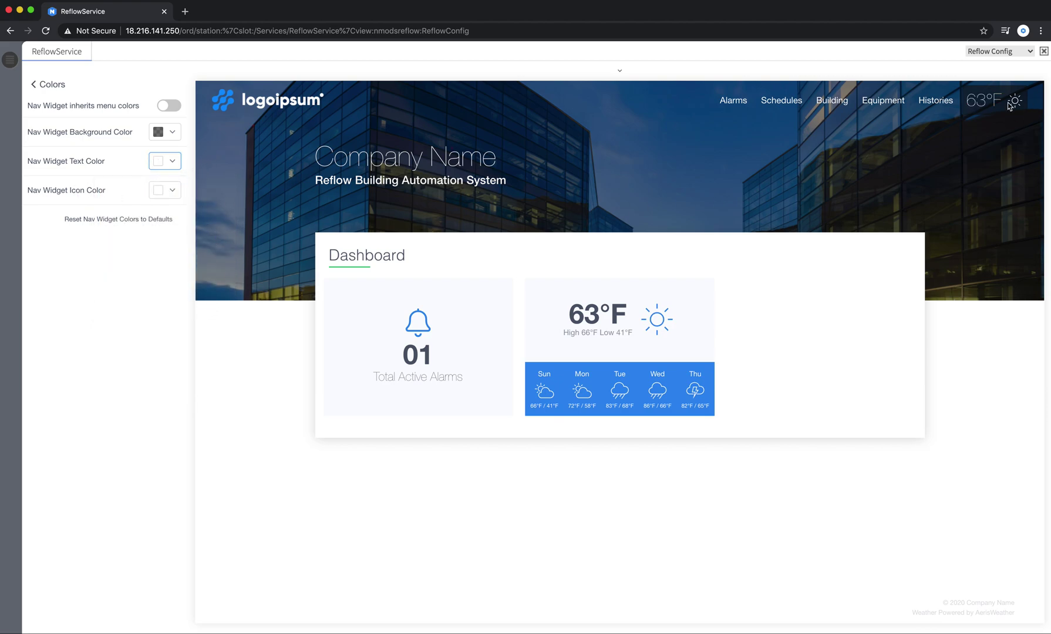
click(164, 190)
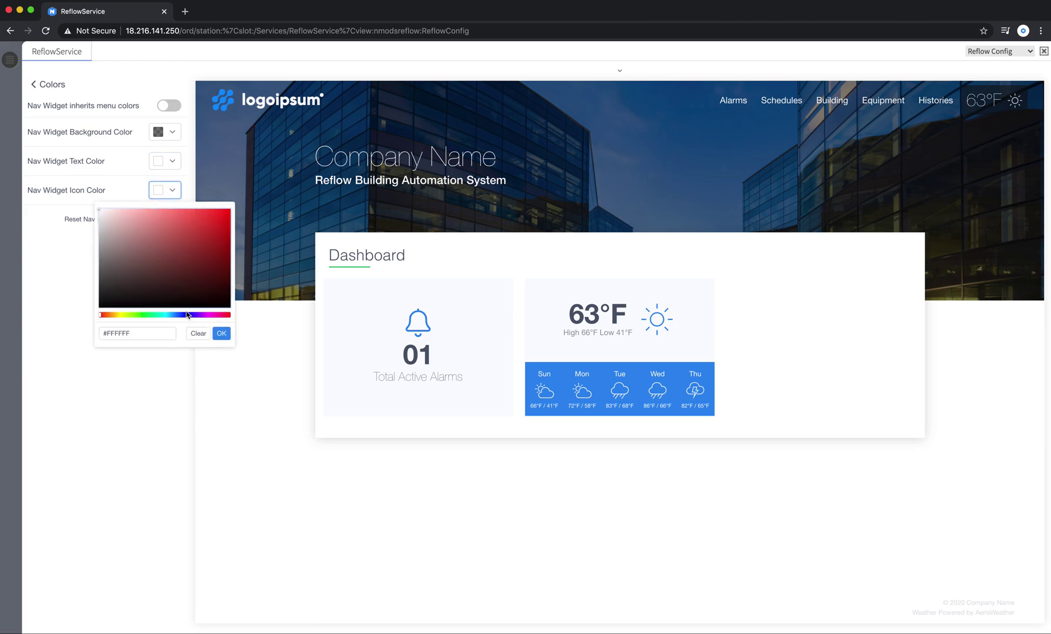
click(122, 315)
drag(194, 238, 235, 203)
click(197, 333)
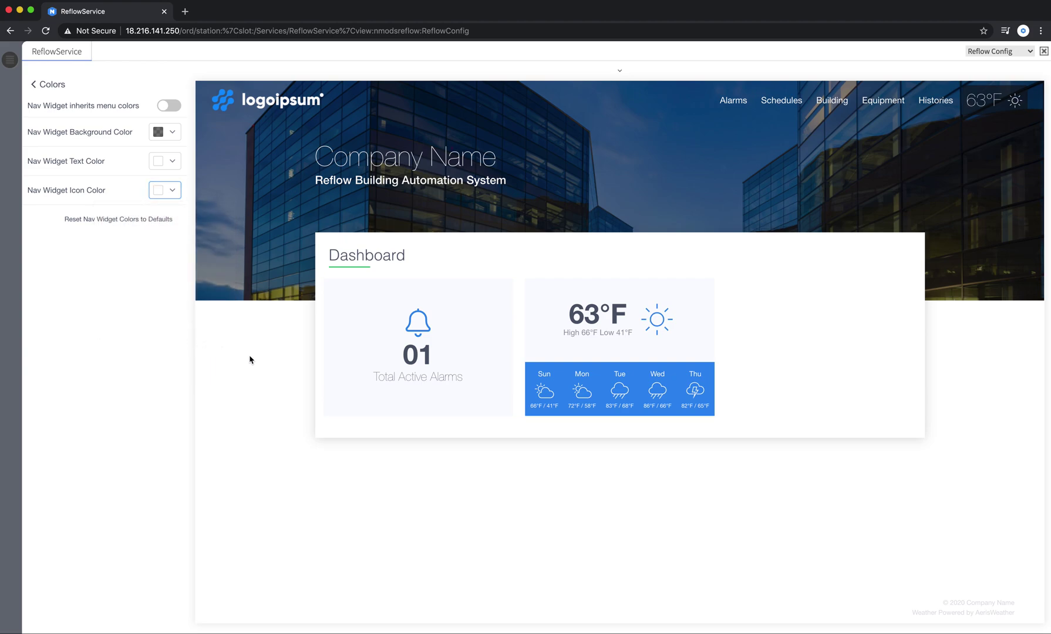
click(141, 220)
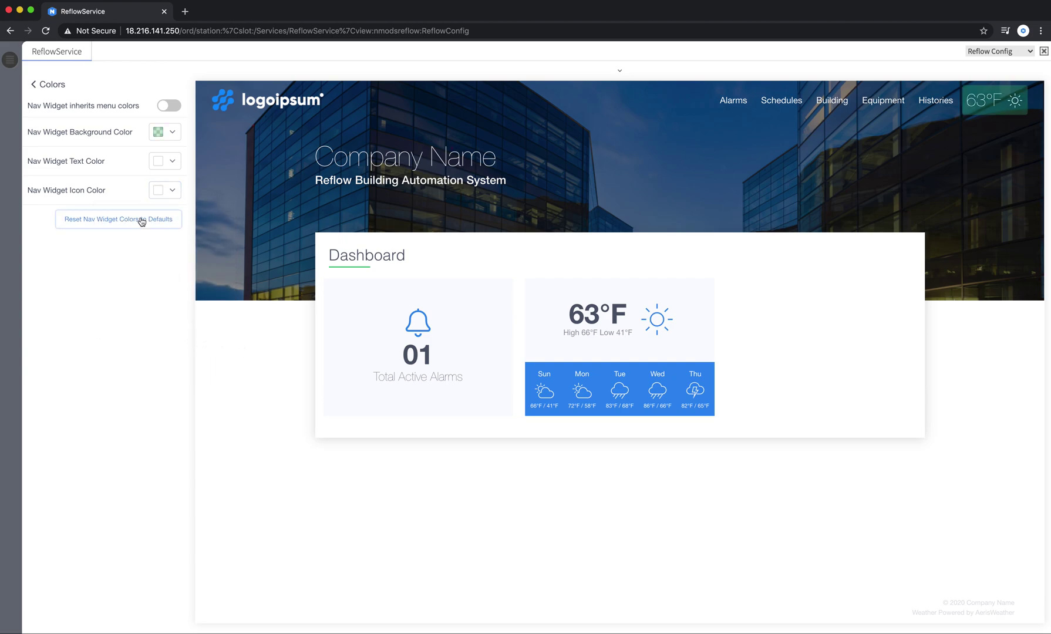
Step: Set the nav widget background to 30% opacity black, rgba(0,0,0,0.3), and return to Colors
click(156, 134)
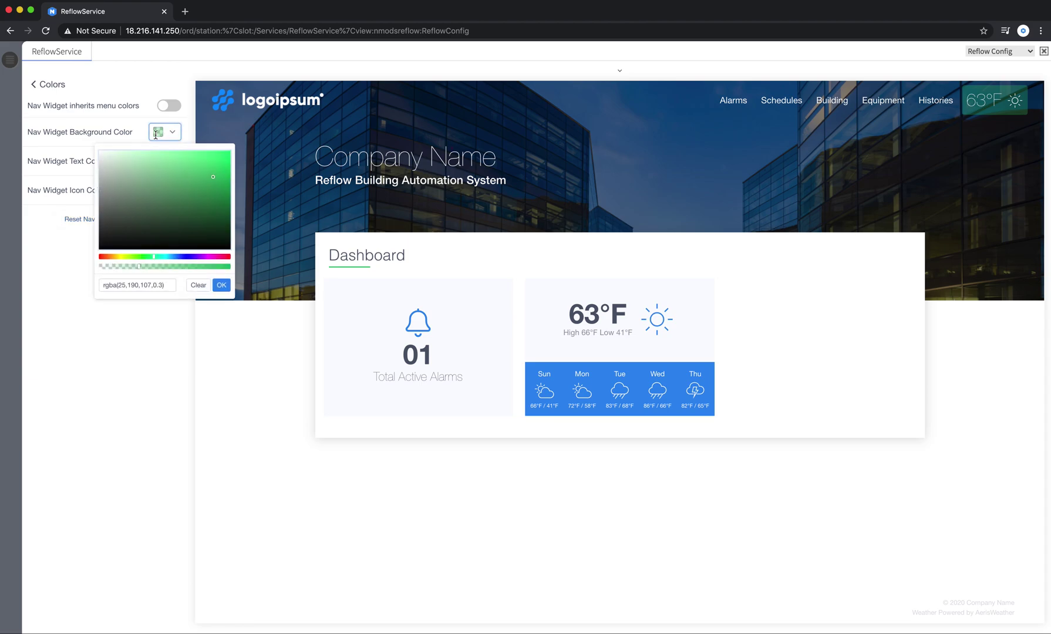
click(156, 134)
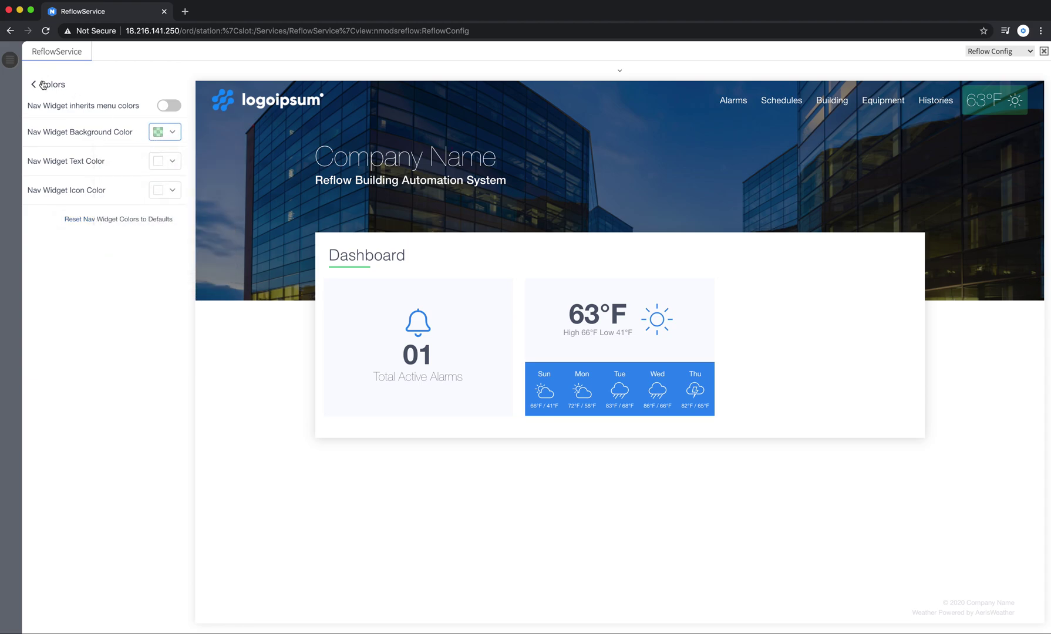
click(159, 134)
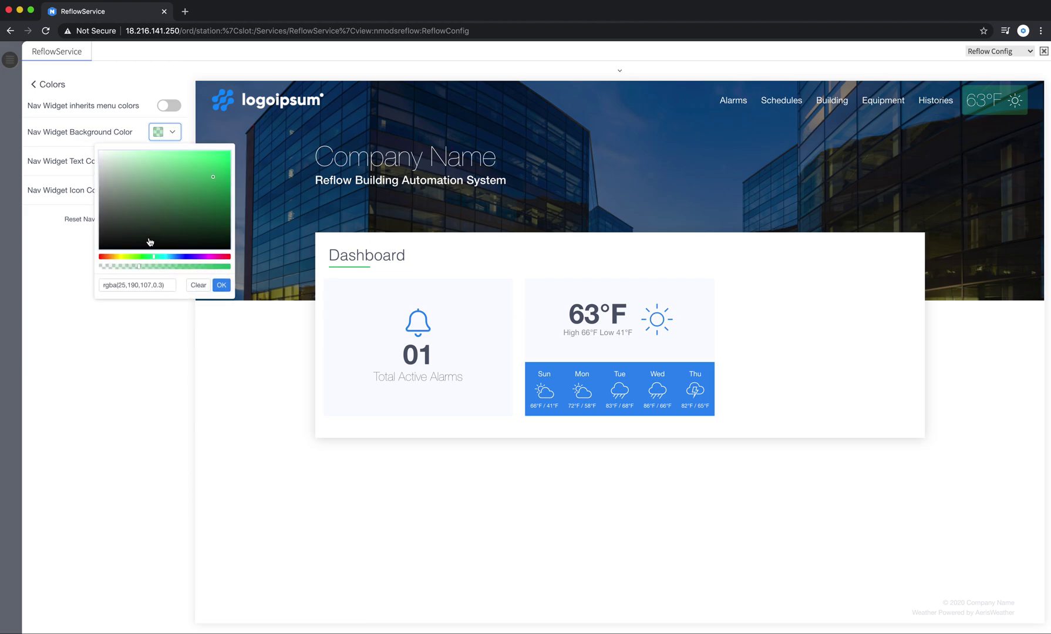
drag(150, 241, 101, 256)
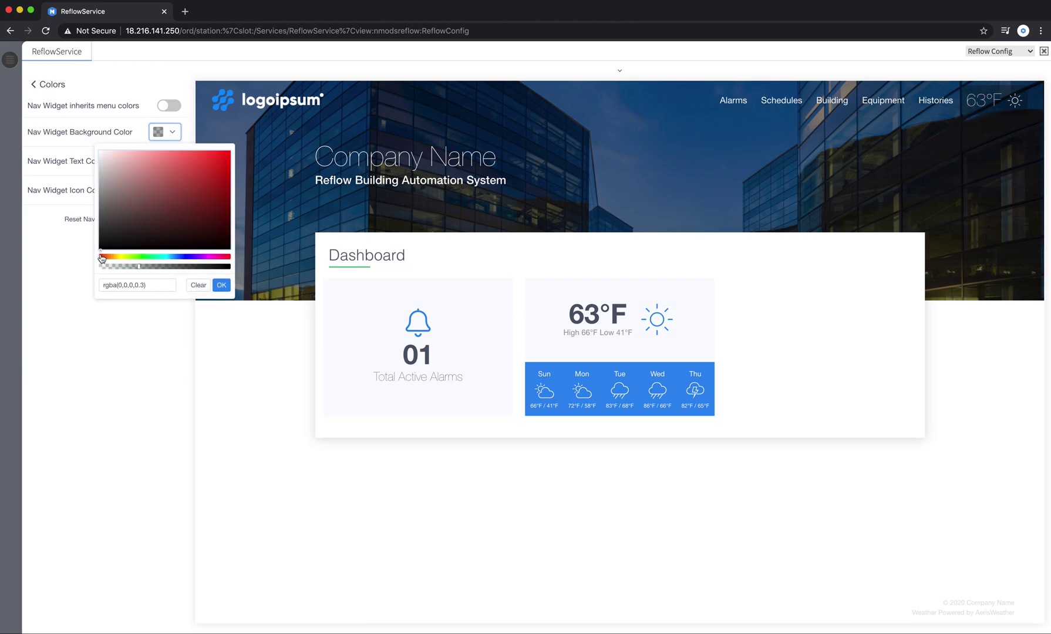
click(221, 285)
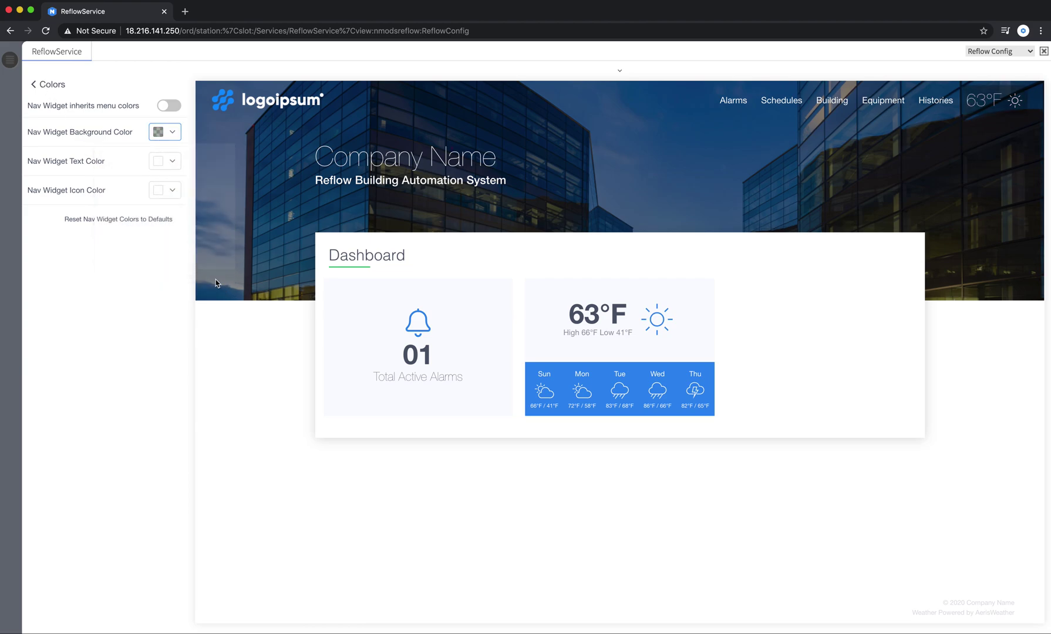
click(48, 87)
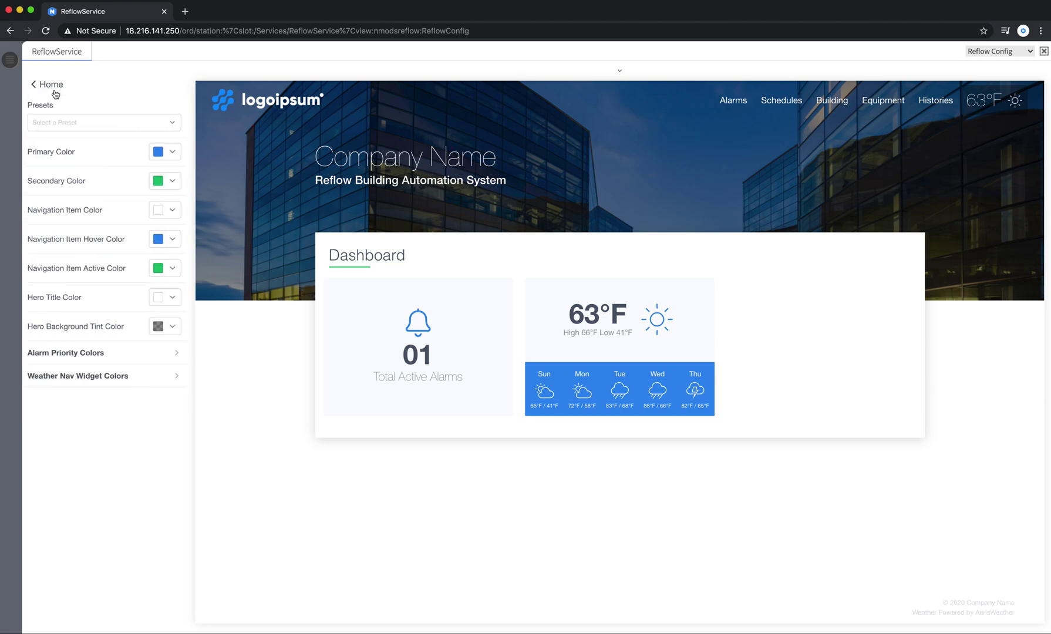